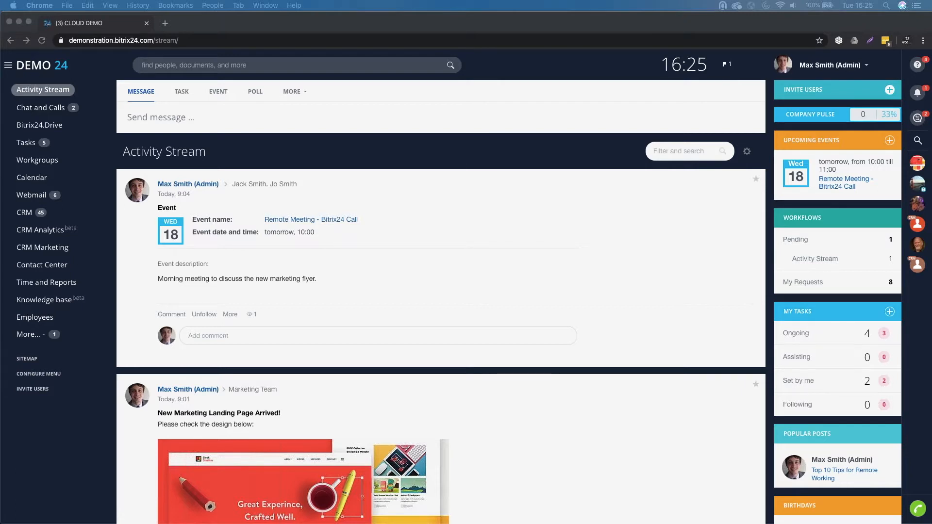
Start a new task from the task list and title it "Create a Website"
left_click(25, 147)
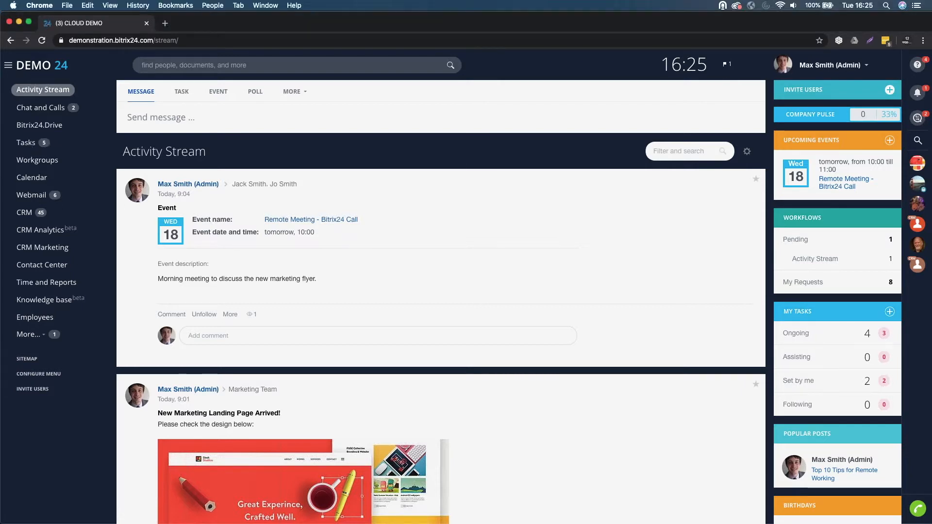
left_click(26, 143)
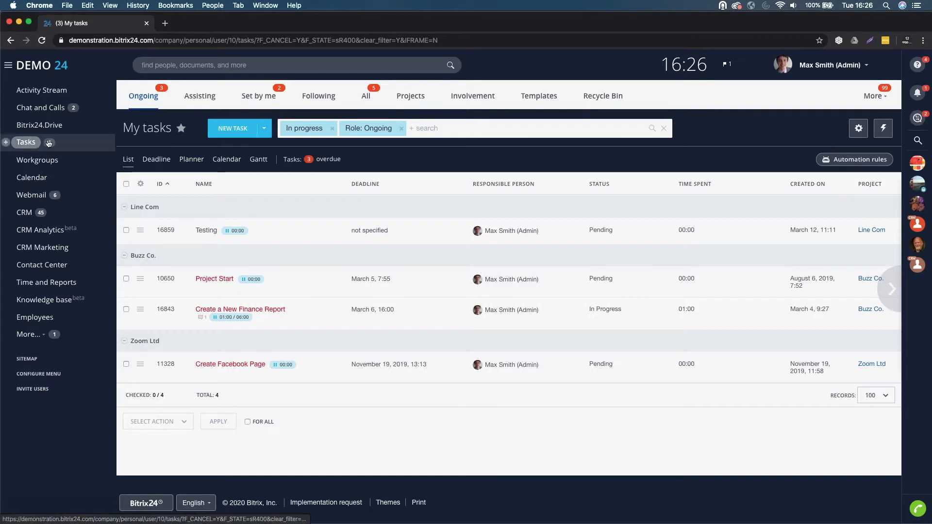
left_click(230, 129)
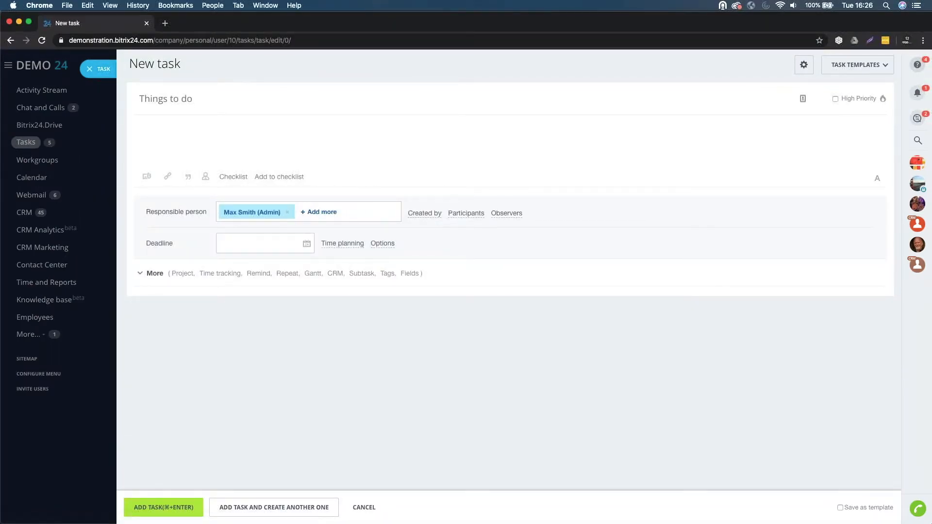
type("Create a Website")
Enter the task description "Please create the initial mockup for the website."
left_click(209, 146)
type("Pelas")
key("BackSpace")
key("BackSpace")
key("BackSpace")
key("BackSpace")
type("lease create th")
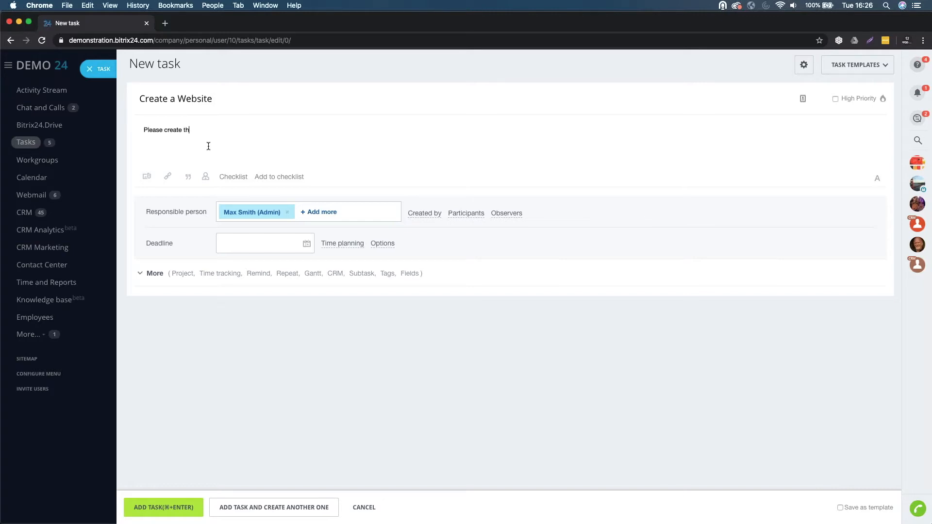
type("e initial mockup for the website.")
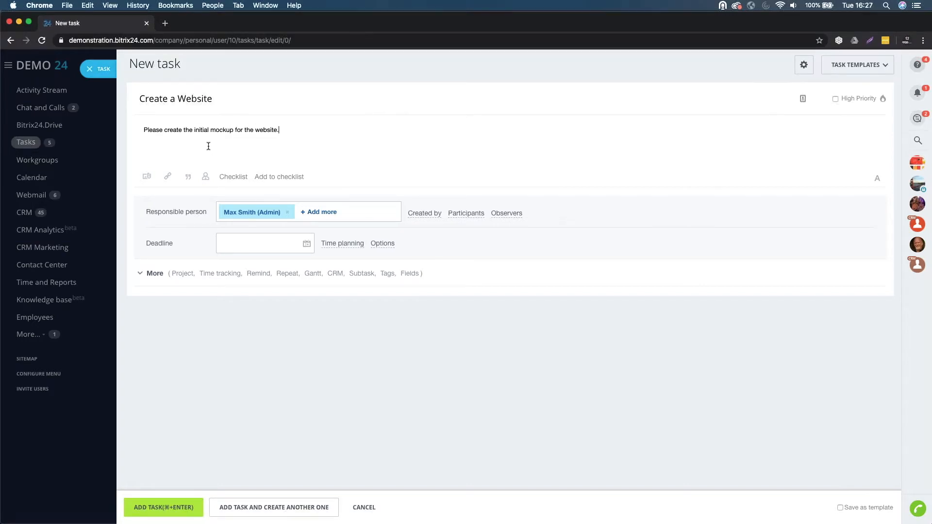
Attach the files Sample-Brief.pdf and example-design.jpg from the Training Demo Files folder to the task
left_click(147, 178)
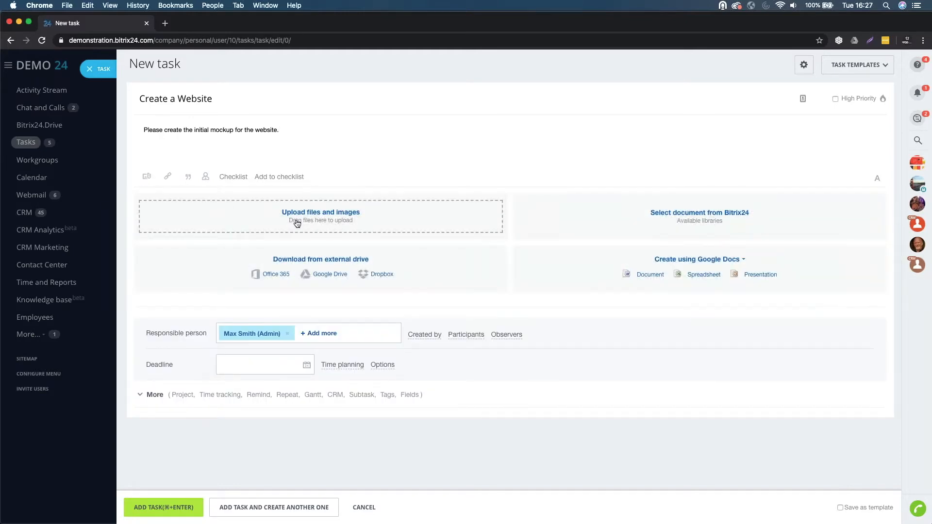
left_click(297, 223)
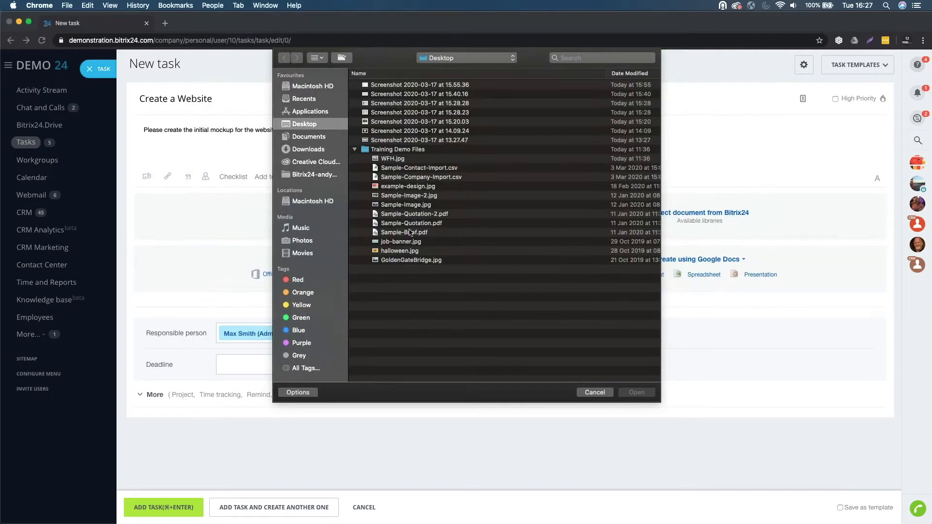
left_click(416, 235)
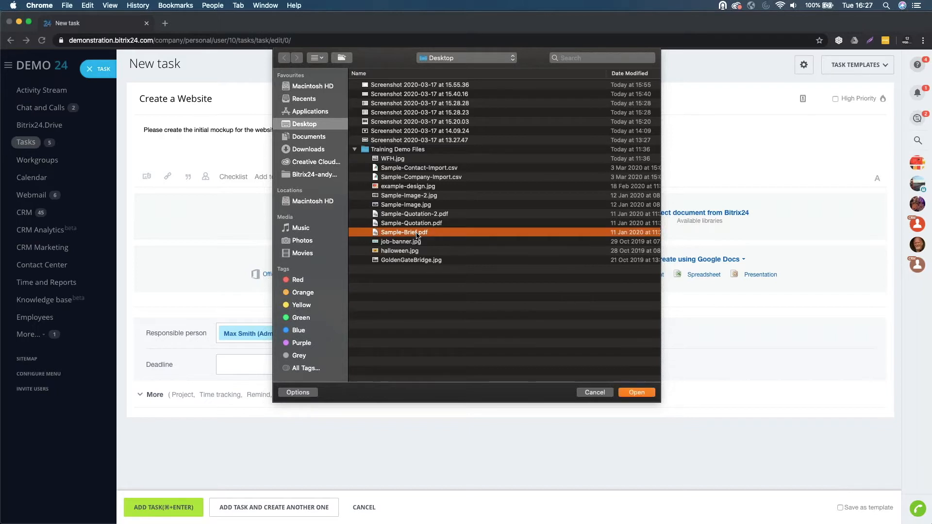
double_click(416, 235)
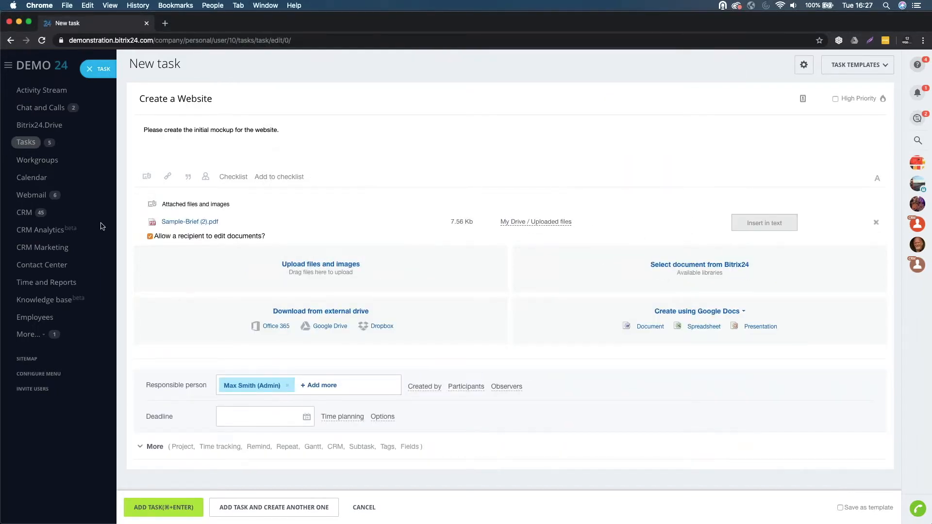
left_click(323, 273)
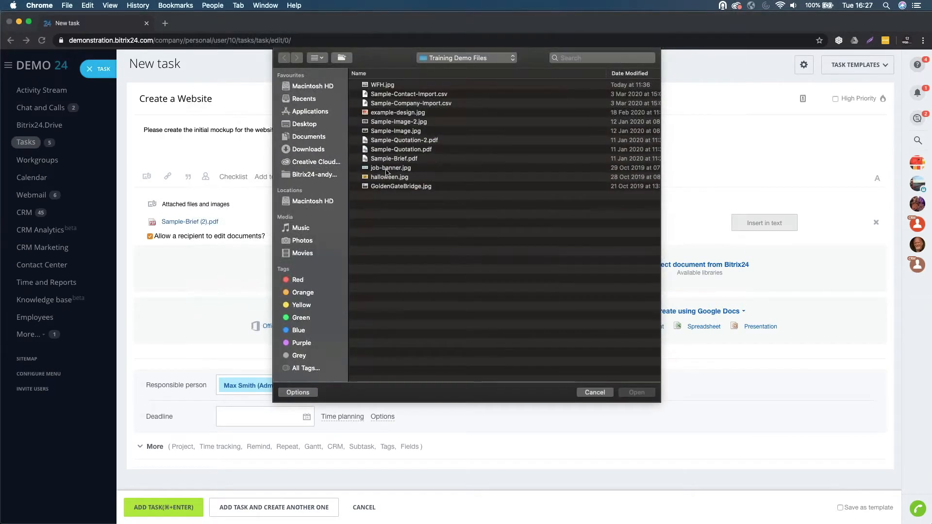
double_click(394, 113)
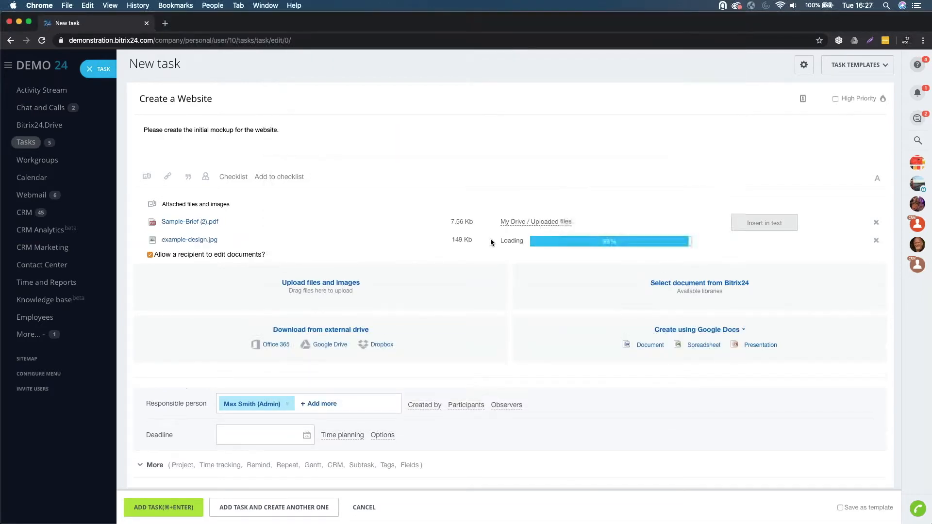
Extend the description with "The client is interested in a style like this:" and insert the attached example-design image below it
left_click(295, 154)
type("The.client ")
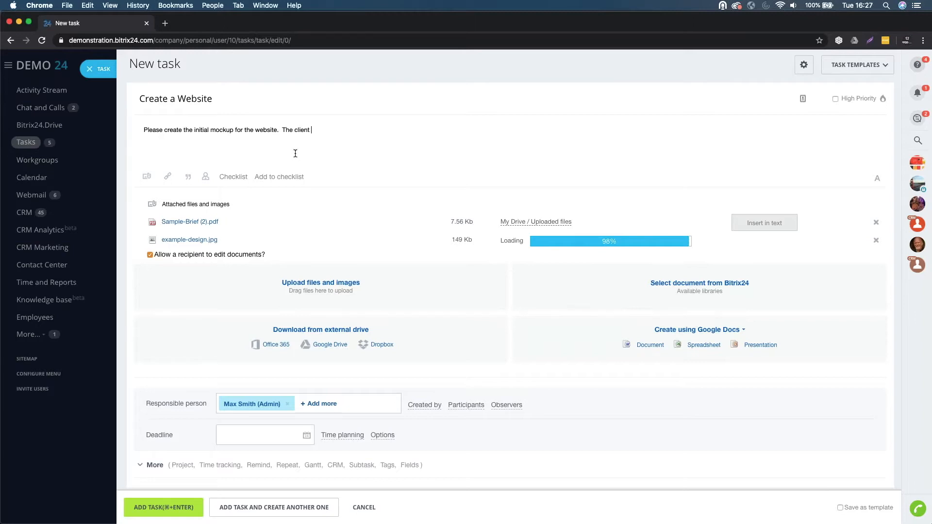
type("is interested")
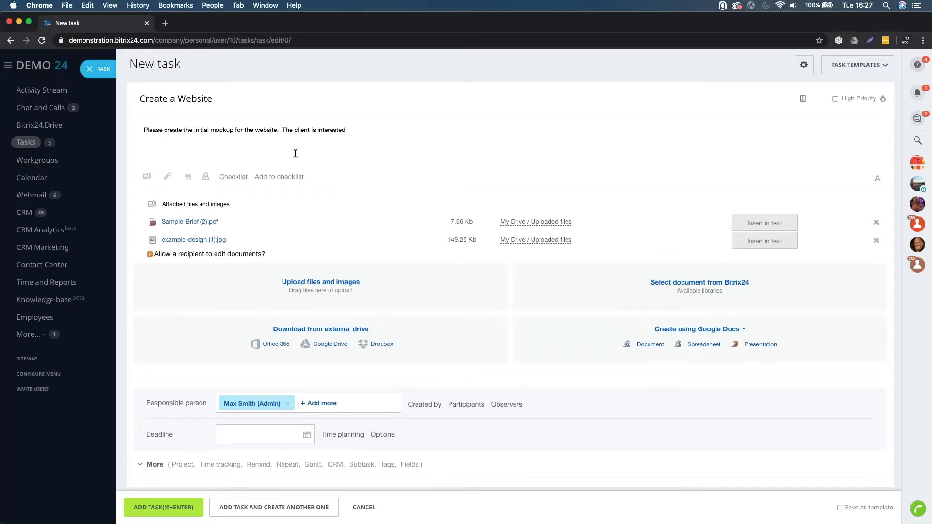
type(" in a style like this:")
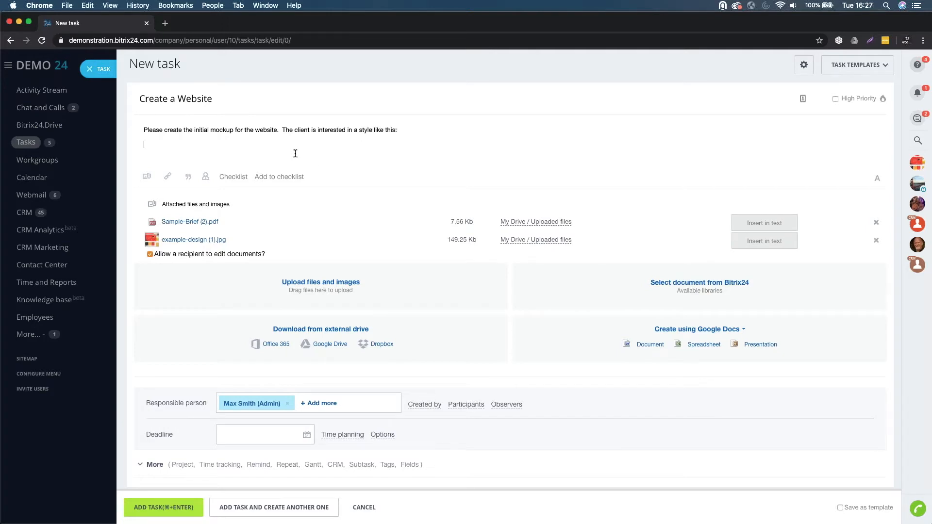
left_click(758, 244)
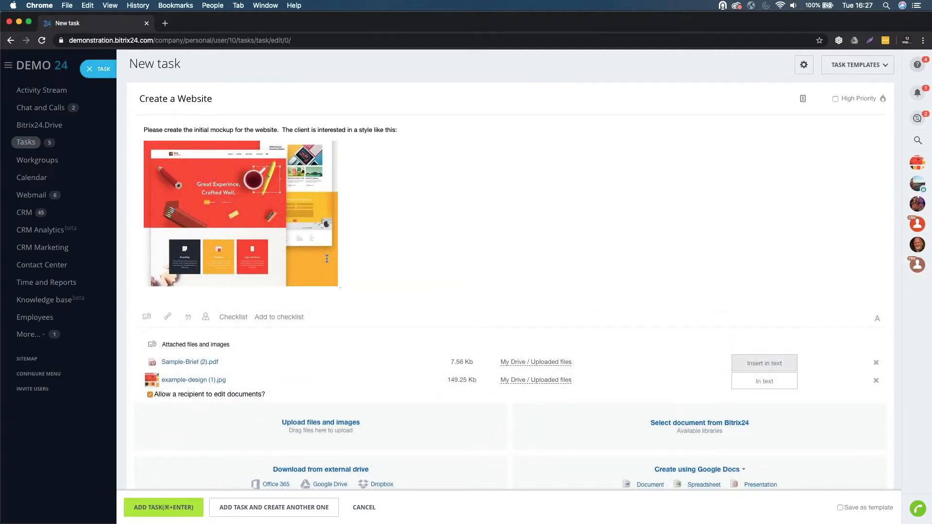
scroll(327, 259, "down", 3)
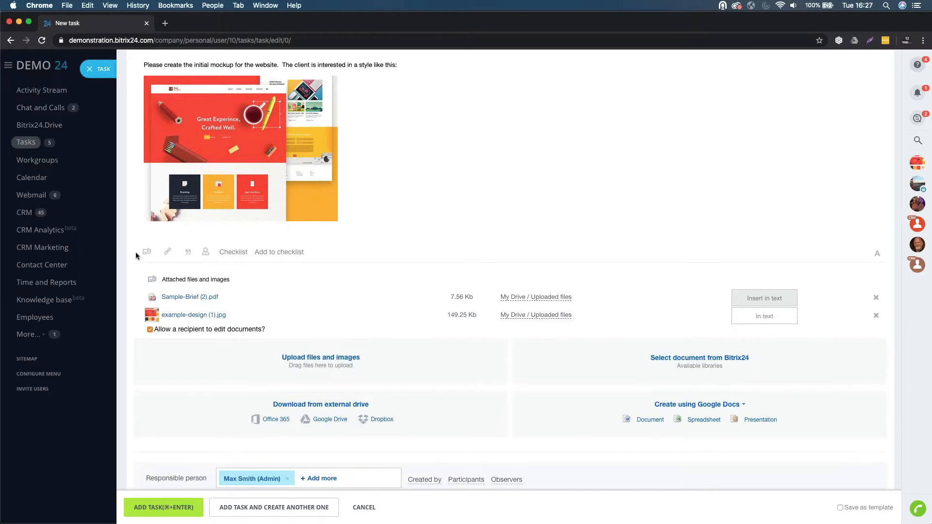
left_click(147, 251)
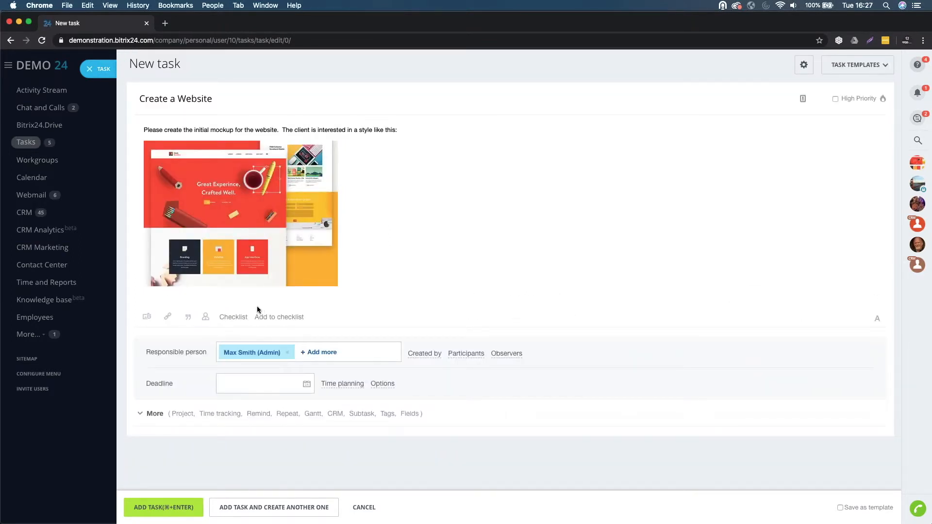
Add a checklist to the task and name it "Concept Design"
left_click(235, 318)
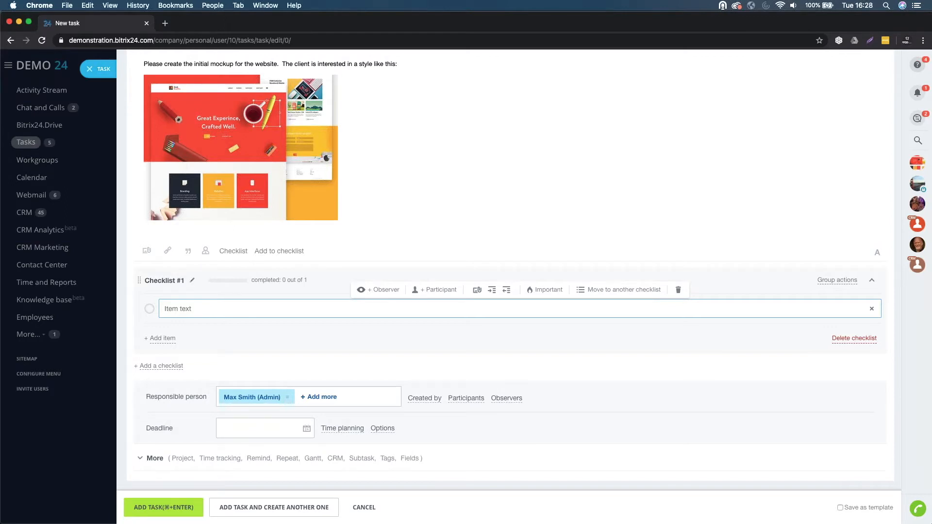
left_click(192, 280)
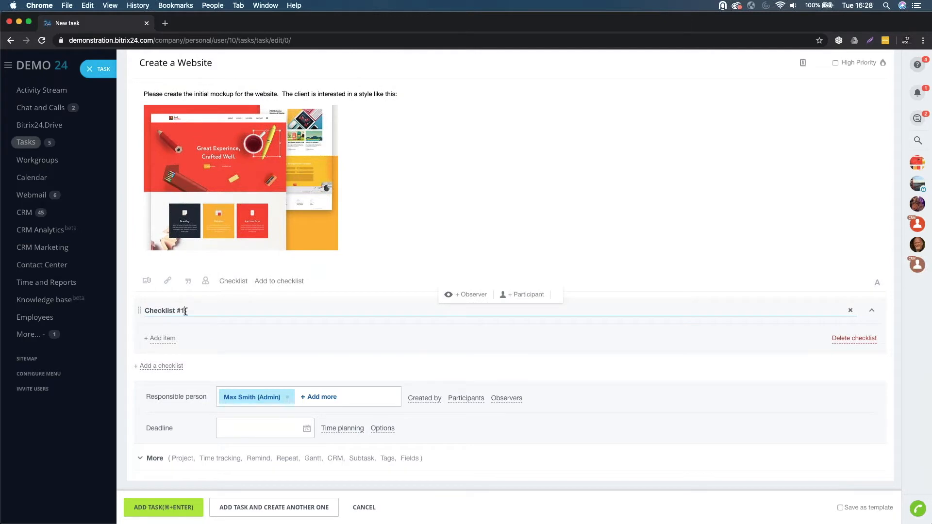
key("BackSpace")
key("BackSpace")
key("BackSpace")
key("BackSpace")
key("BackSpace")
key("BackSpace")
key("BackSpace")
key("BackSpace")
key("BackSpace")
key("BackSpace")
key("BackSpace")
type("Concept Design")
key("Return")
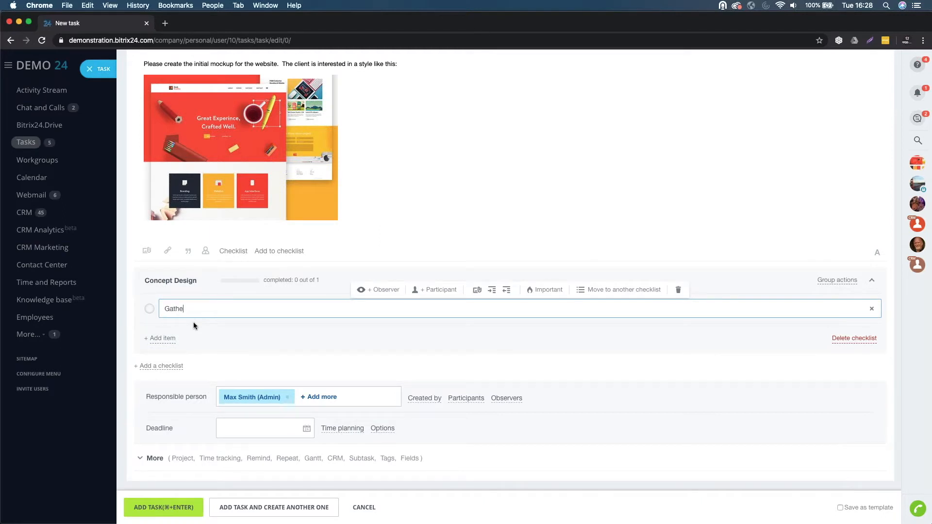
Fill the Concept Design checklist with the items "Gather the design assets", "Build in photoshop" and "Present to client"
type("Gather the design assets")
key("Return")
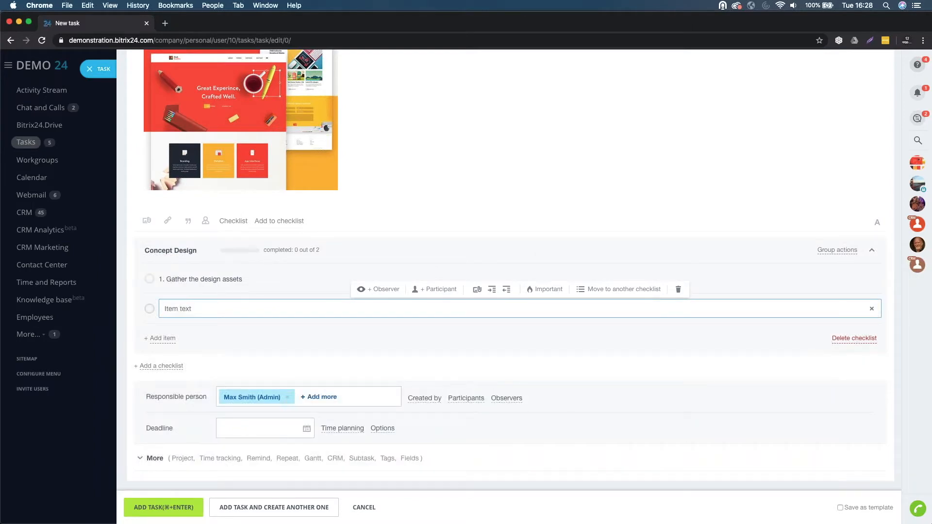
type("Build in photoshop")
key("Return")
type("Present to client")
key("Return")
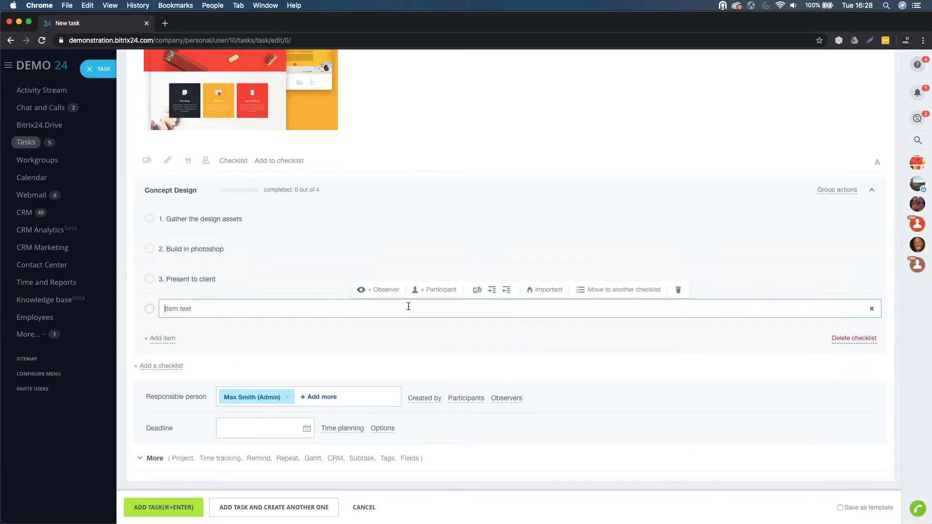
left_click(288, 331)
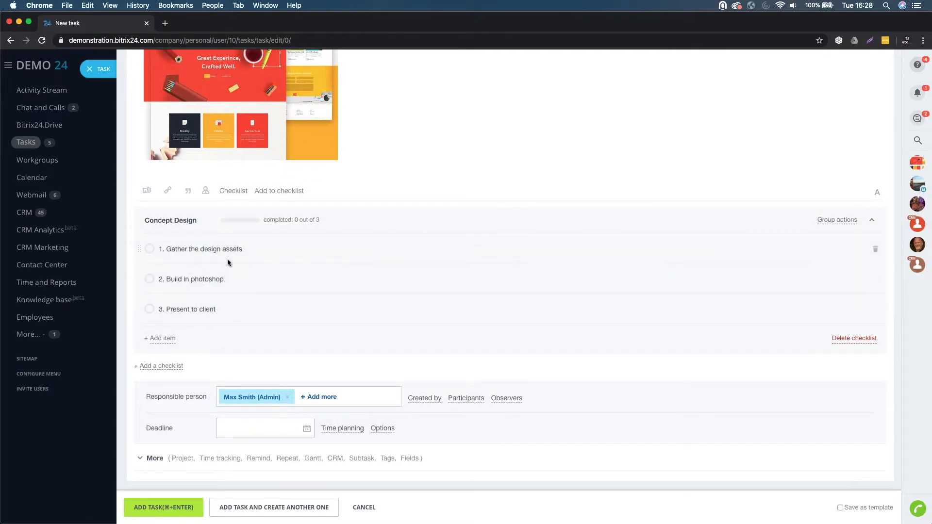
Add a colleague as participant to the "Gather the design assets" checklist item
left_click(260, 249)
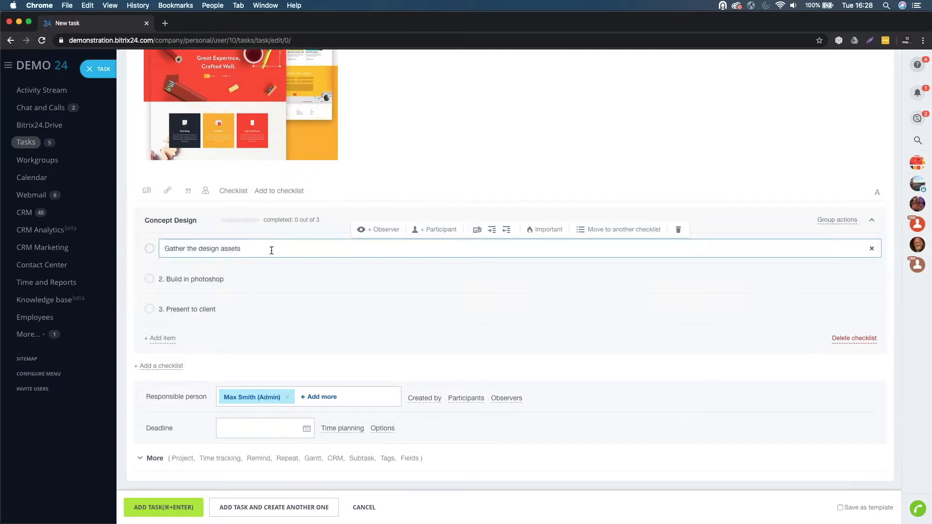
left_click(444, 237)
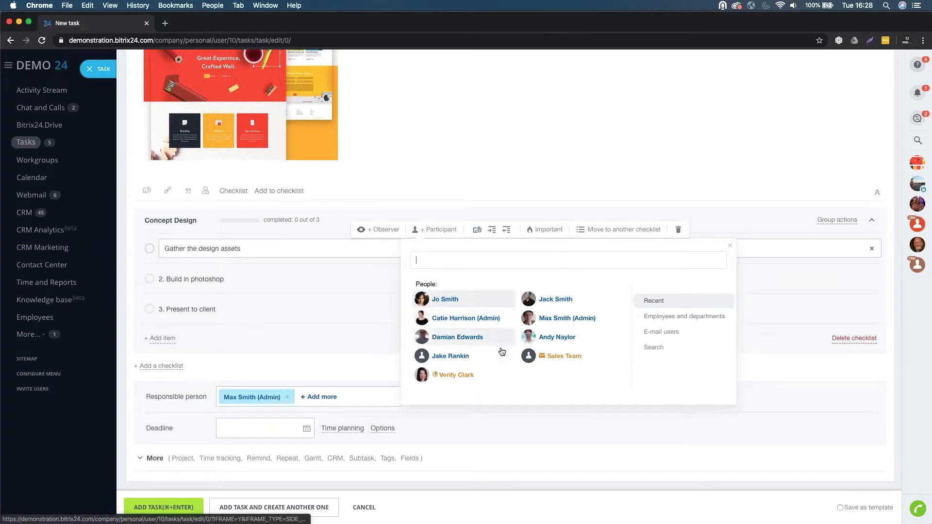
left_click(555, 300)
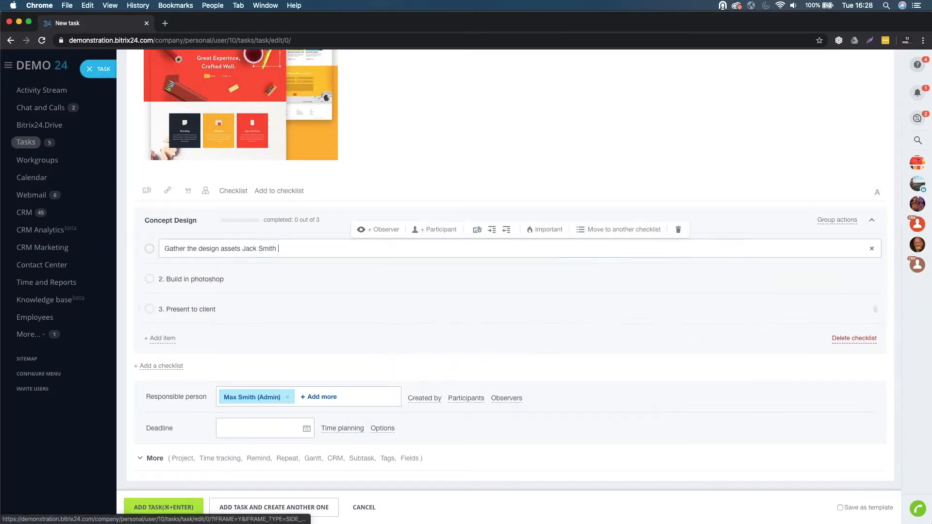
Add another colleague, an admin, as participant to both the "Build in photoshop" and "Present to client" checklist items
left_click(262, 278)
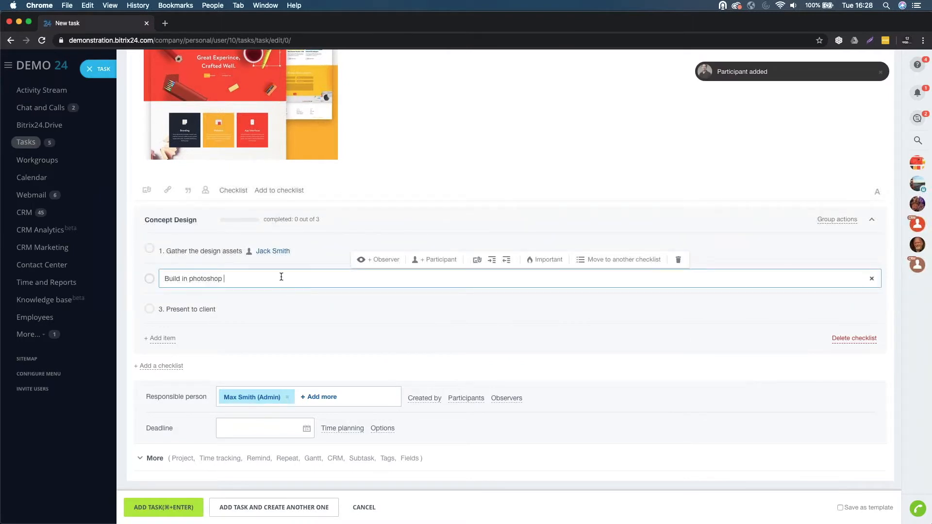
left_click(444, 260)
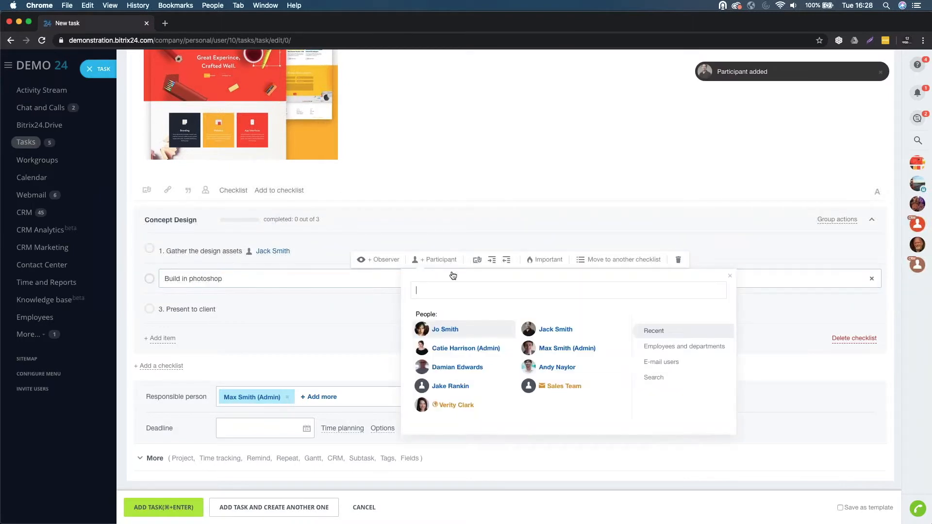
left_click(464, 348)
left_click(262, 309)
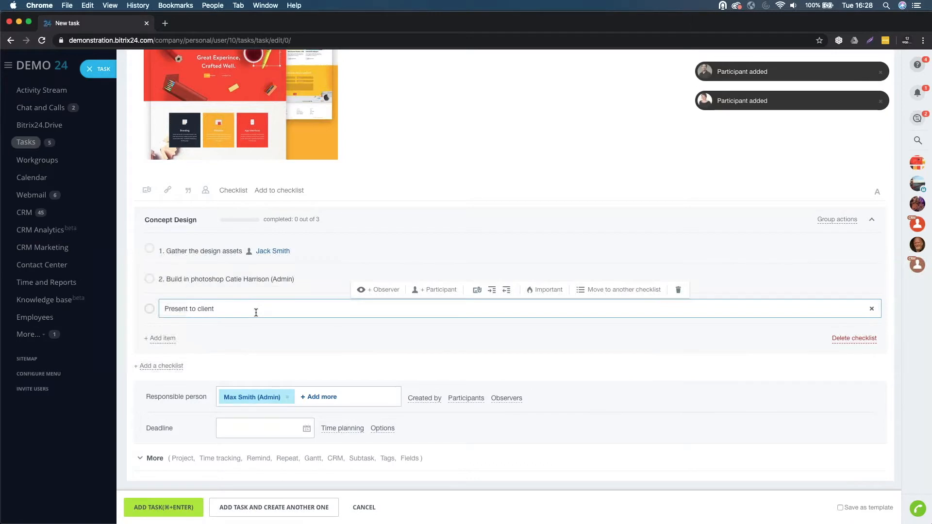
left_click(440, 290)
left_click(454, 379)
left_click(344, 365)
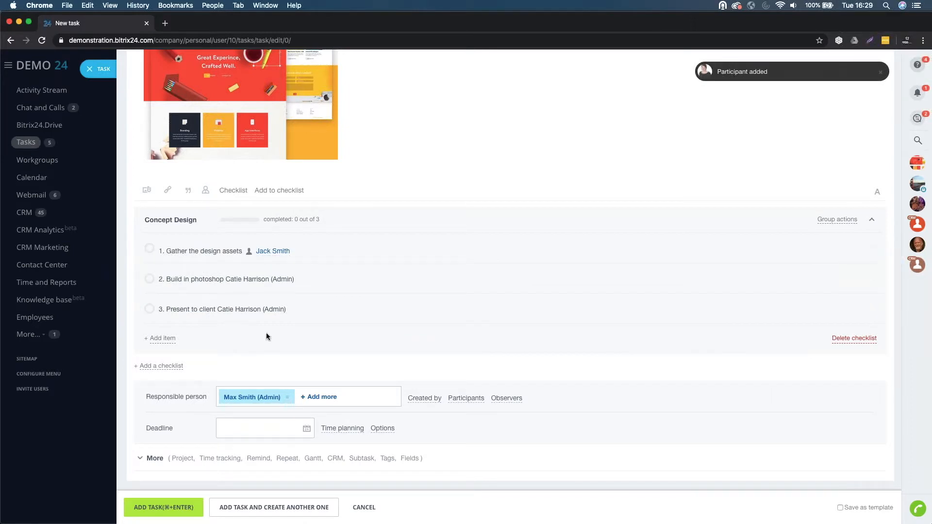
Add a second checklist below Concept Design and delete it again
left_click(177, 367)
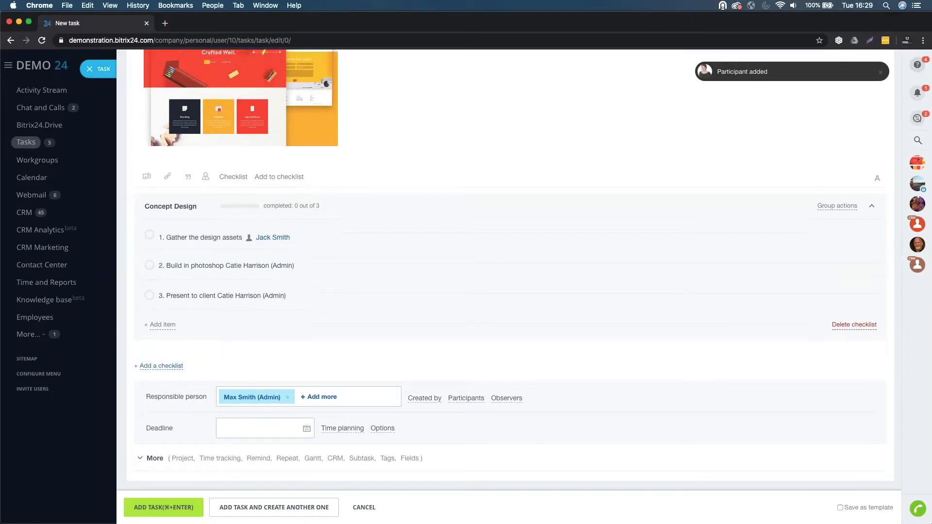
left_click(867, 340)
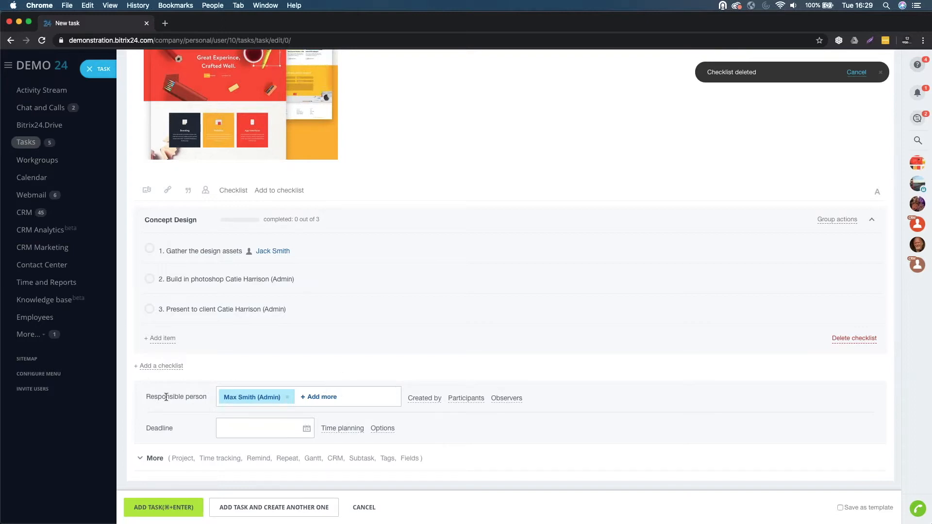
Look through the people who can be added as the task's responsible person, and close the list without choosing anyone
left_click_drag(147, 397, 210, 398)
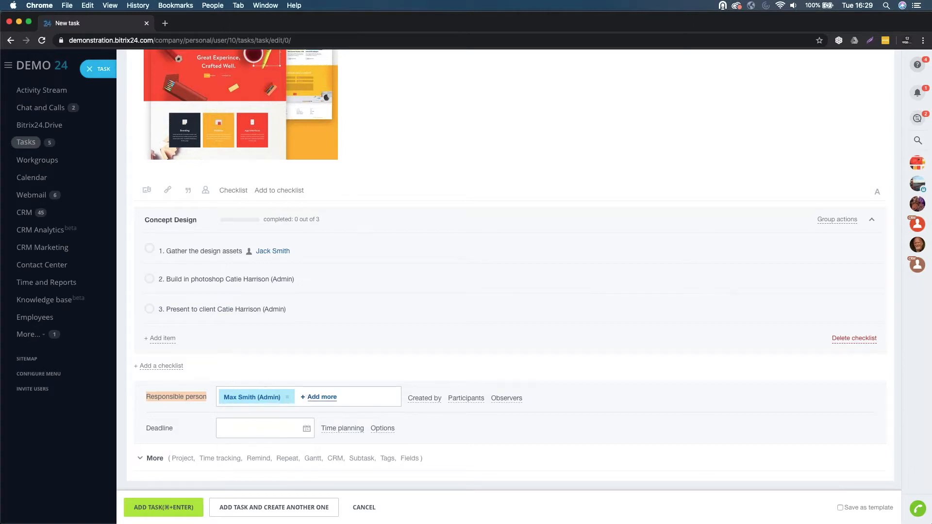
left_click(310, 397)
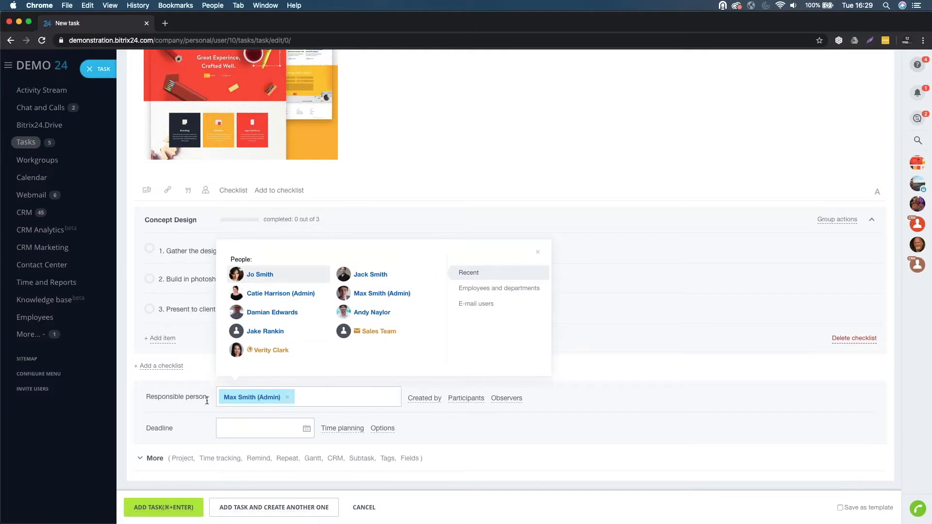
left_click(441, 426)
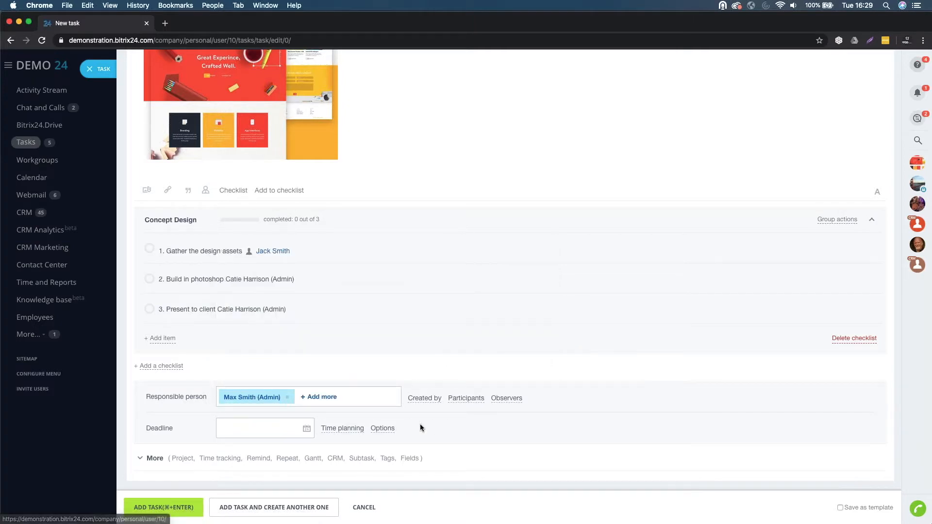
Show the task's Participants field, and reveal and hide the Observers field again
left_click(467, 398)
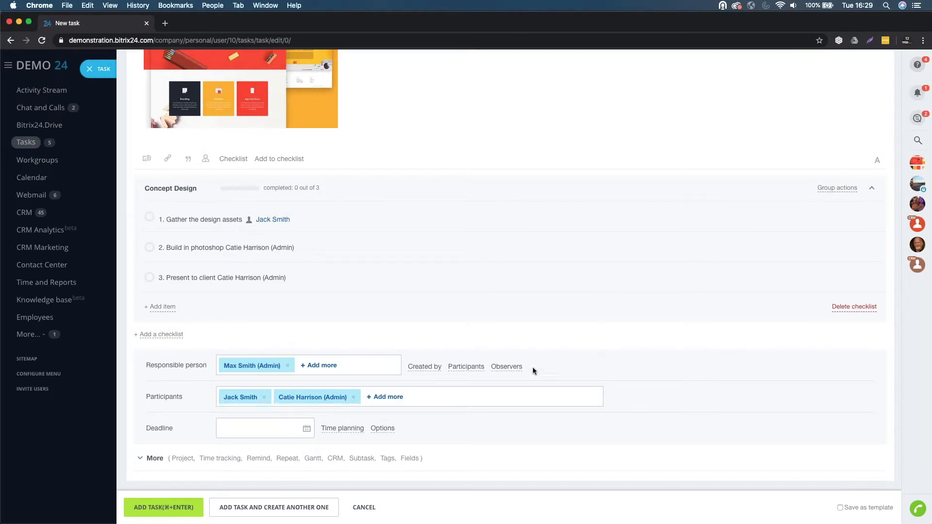
left_click(506, 366)
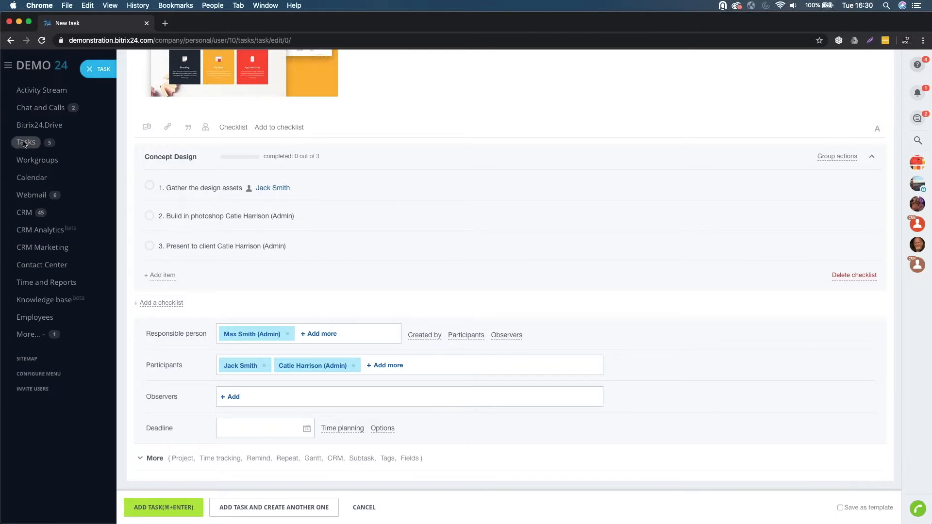
left_click(506, 335)
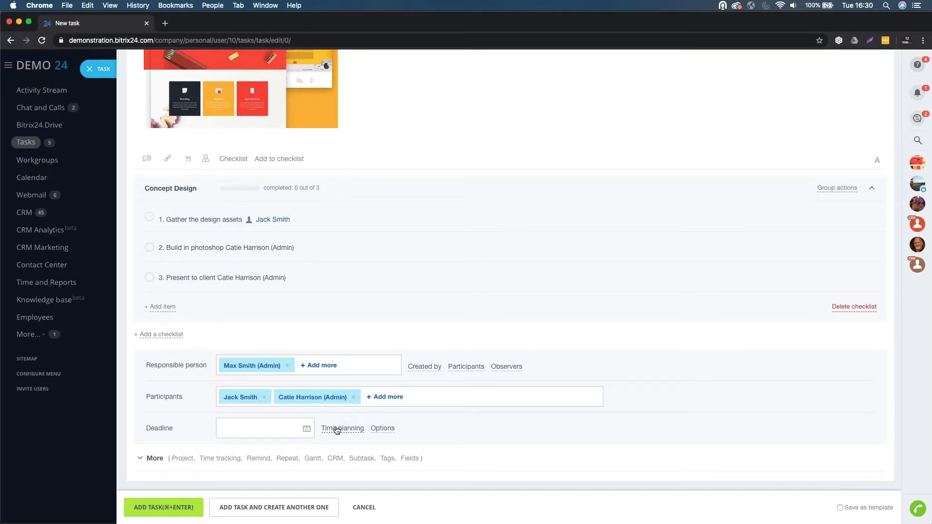
Set the task's deadline to March 20, 2020 at 16:00
left_click(307, 428)
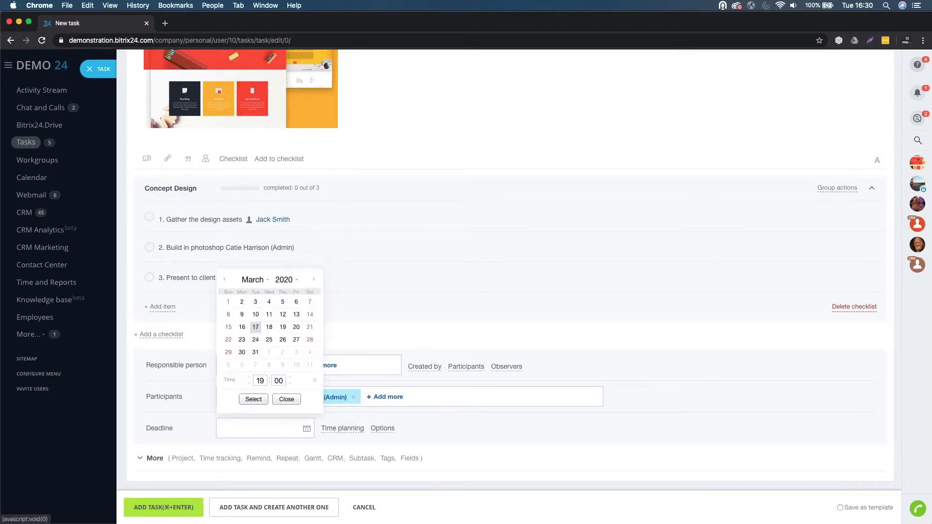
left_click(296, 326)
left_click(249, 384)
left_click(249, 383)
left_click(250, 384)
left_click(253, 399)
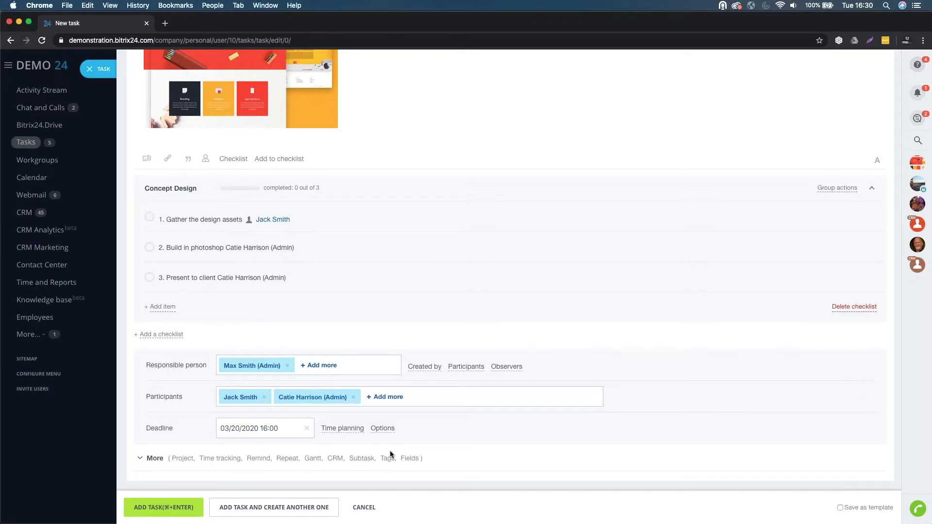
Show and hide the deadline's time planning fields, and enable the "Approve task when completed" option
left_click(357, 429)
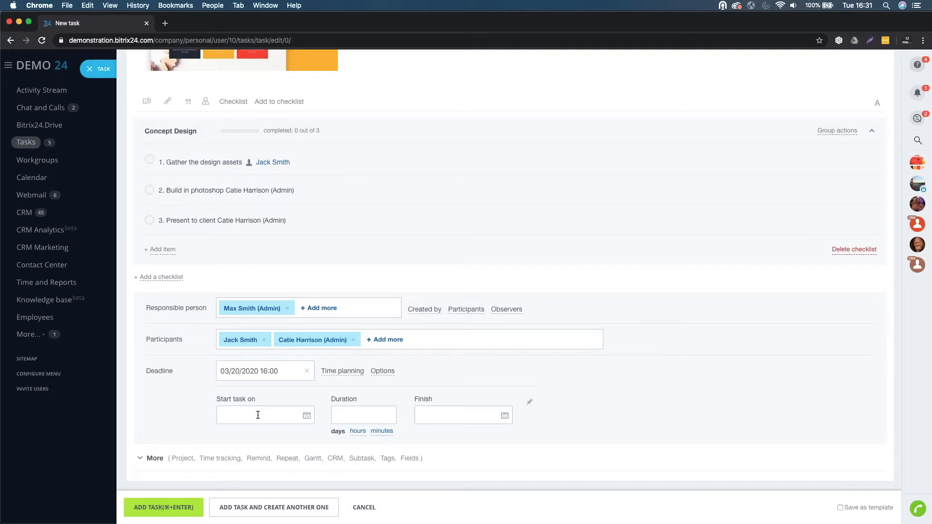
left_click(332, 374)
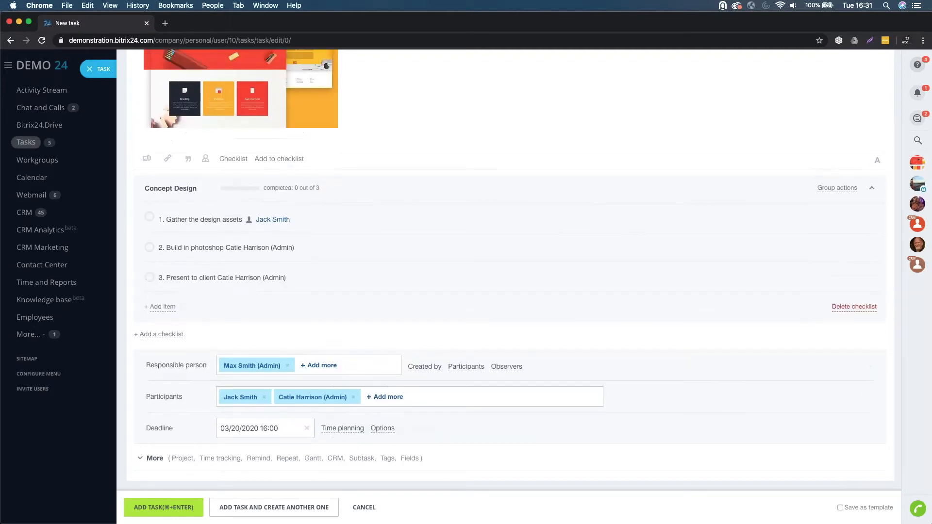
left_click(382, 429)
scroll(383, 408, "down", 2)
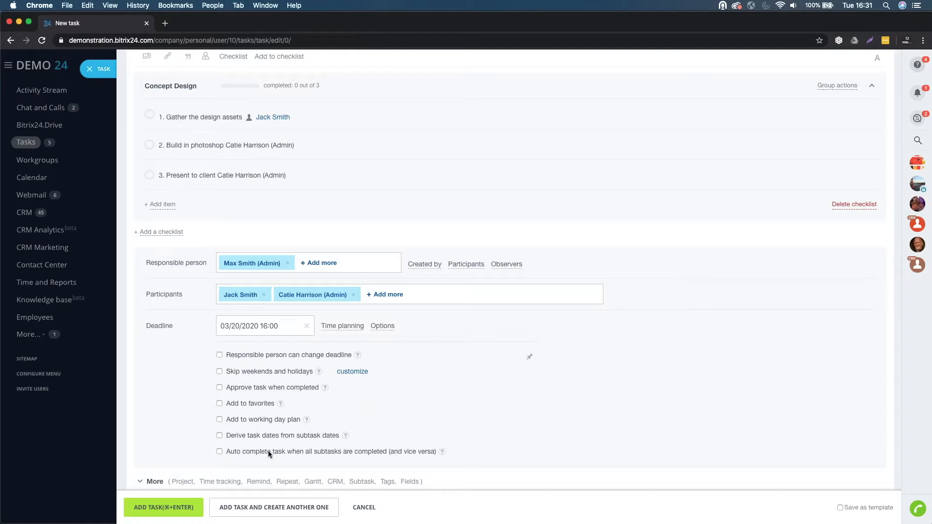
left_click(252, 387)
Expand the additional task settings and assign the task to the Buzz Co. project
left_click(155, 481)
scroll(271, 445, "down", 5)
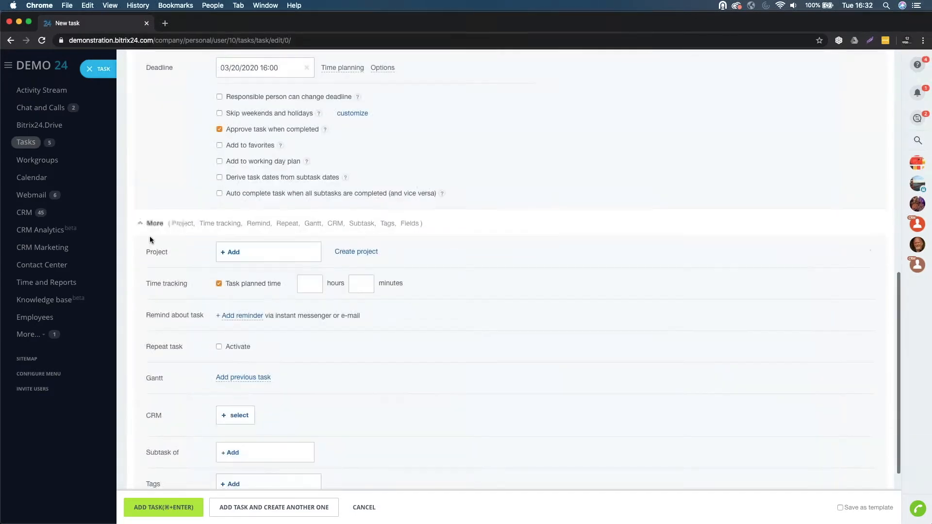
scroll(486, 281, "down", 1)
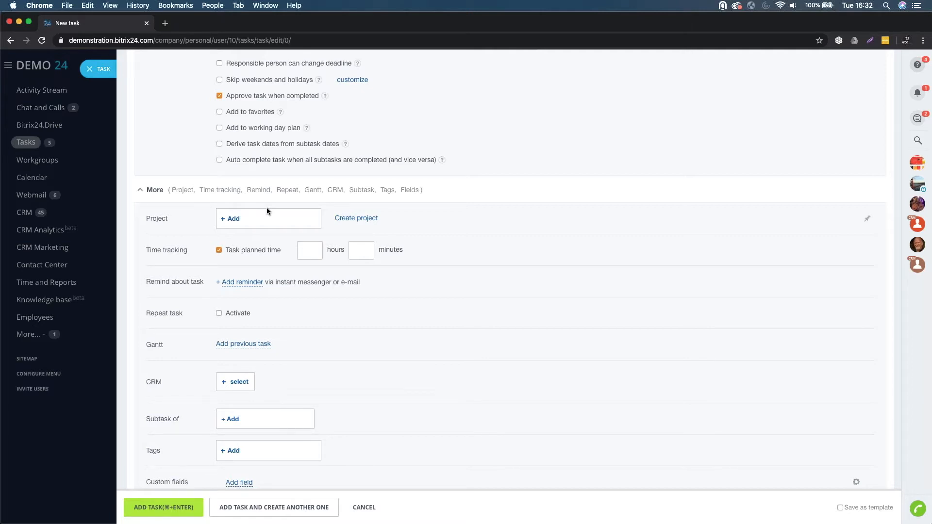
left_click(236, 219)
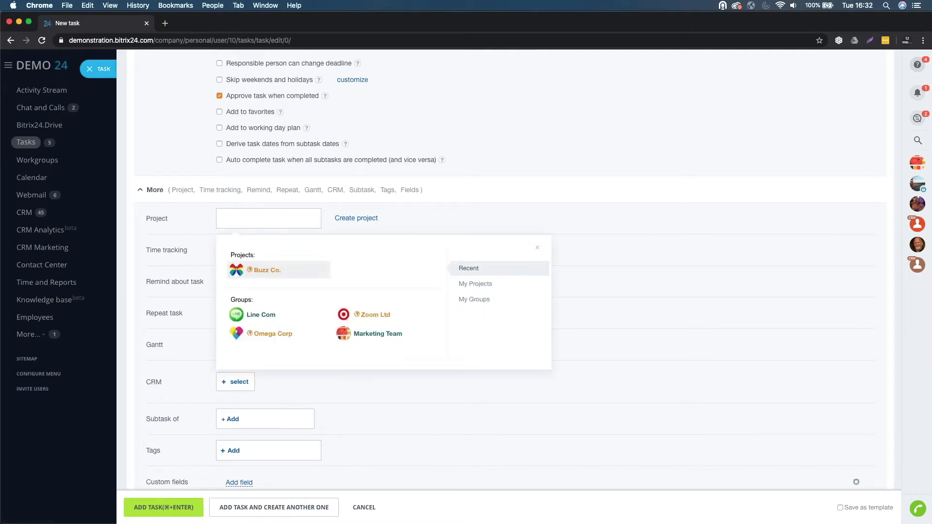
left_click(268, 271)
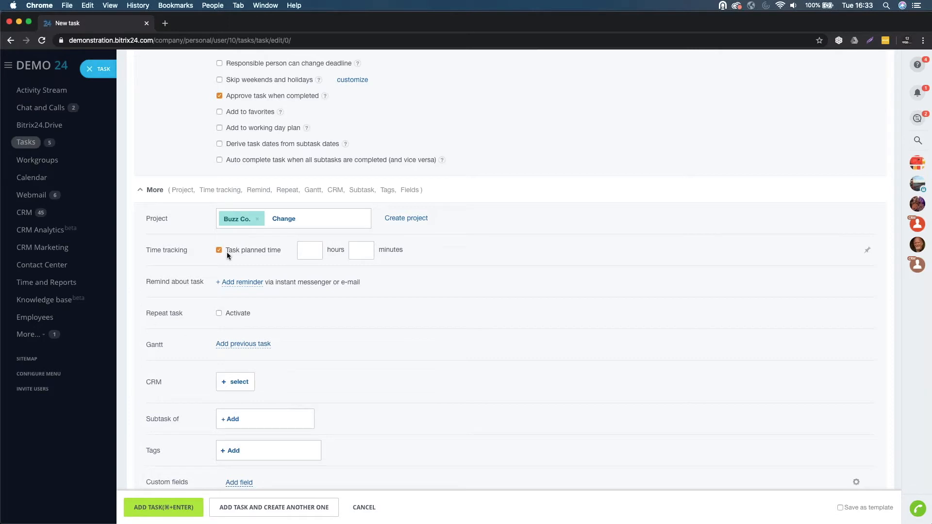
Set the task planned time to 8 hours 00 minutes
left_click(313, 256)
type("8")
left_click(367, 256)
type("00")
Add an instant messenger reminder to the responsible person, based on the deadline and set to 1 day
left_click(251, 283)
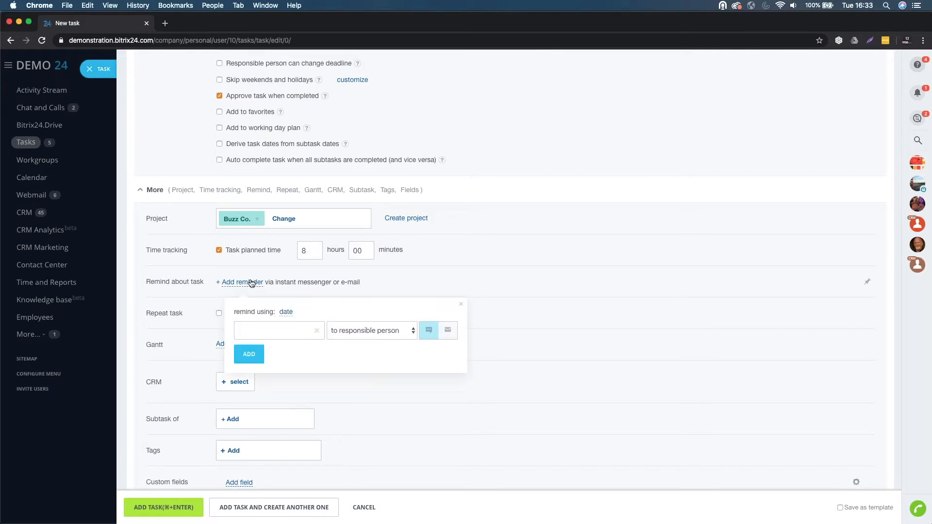
left_click(285, 313)
left_click(293, 345)
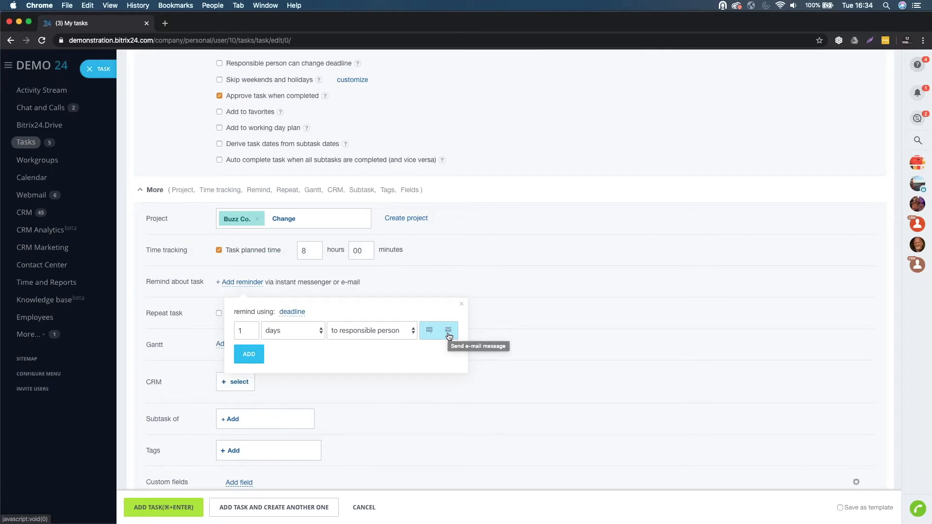
left_click(250, 353)
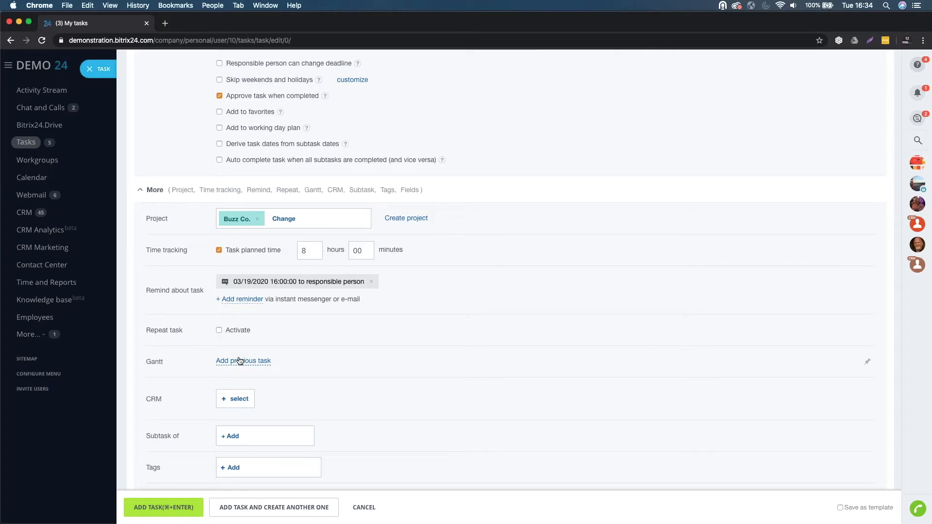
Try repeating the task monthly on the first Monday of every month with an iteration limit, and deactivate the repetition again
left_click(219, 331)
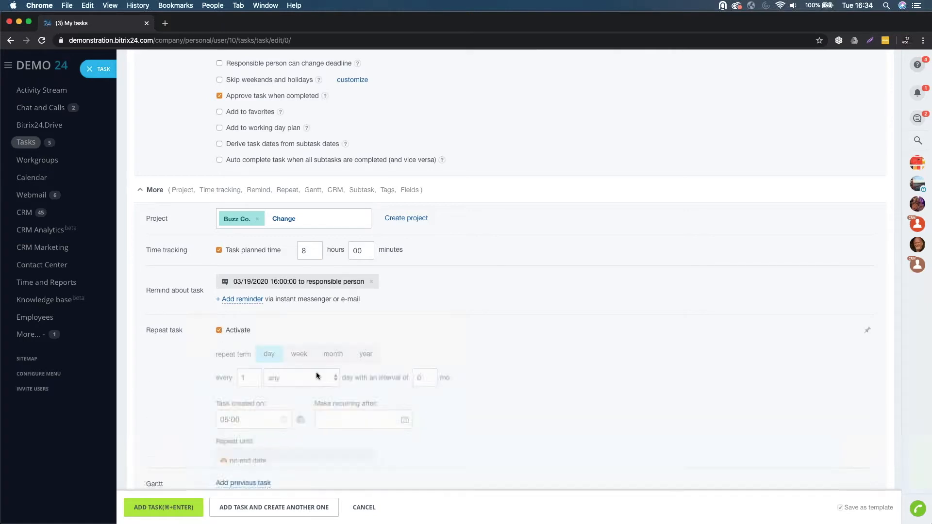
scroll(315, 372, "down", 3)
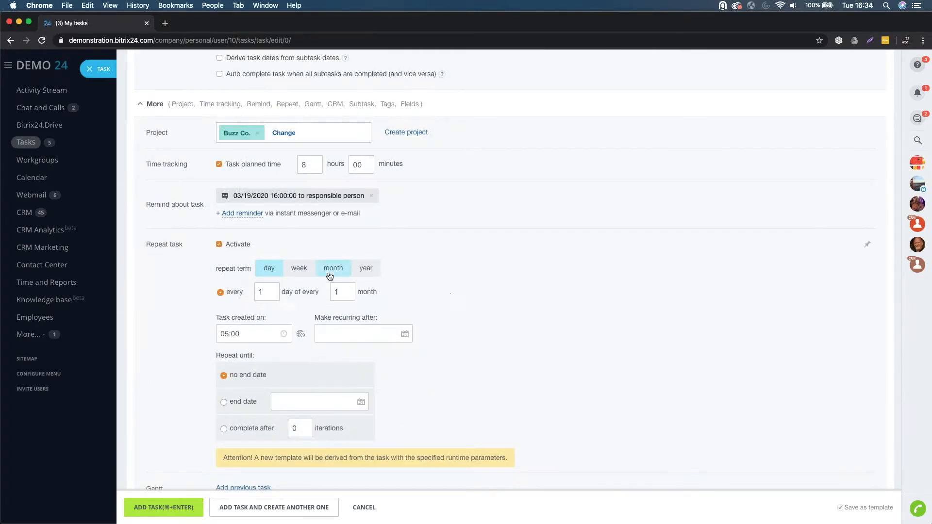
left_click(330, 271)
left_click(225, 317)
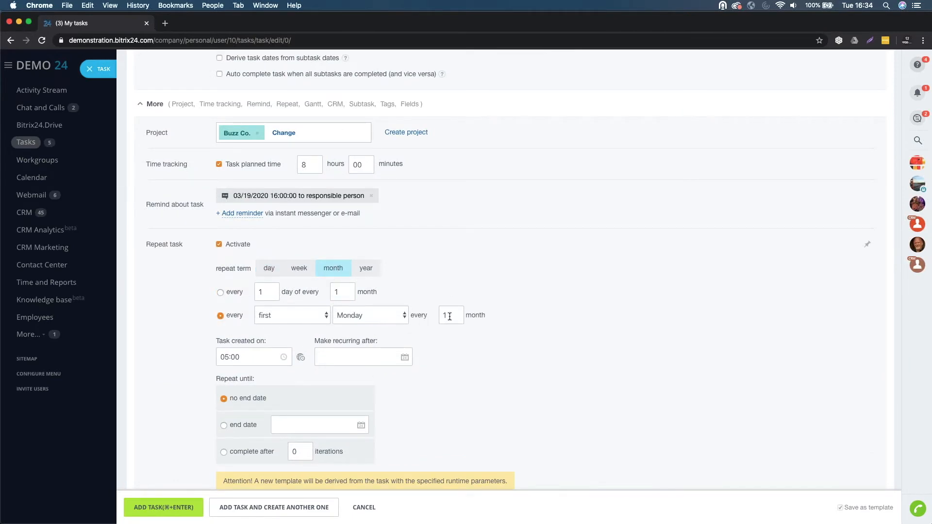
scroll(418, 350, "down", 1)
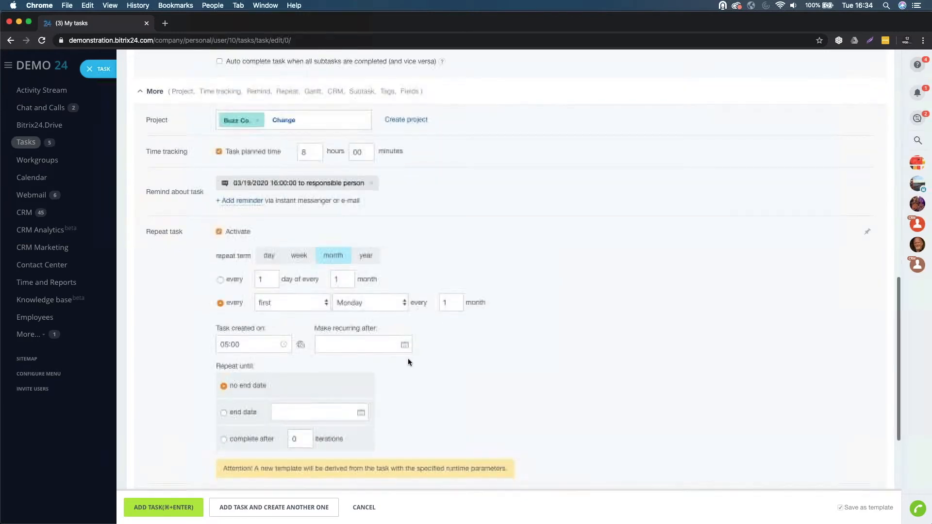
left_click(291, 442)
type("0")
left_click(223, 439)
left_click(232, 232)
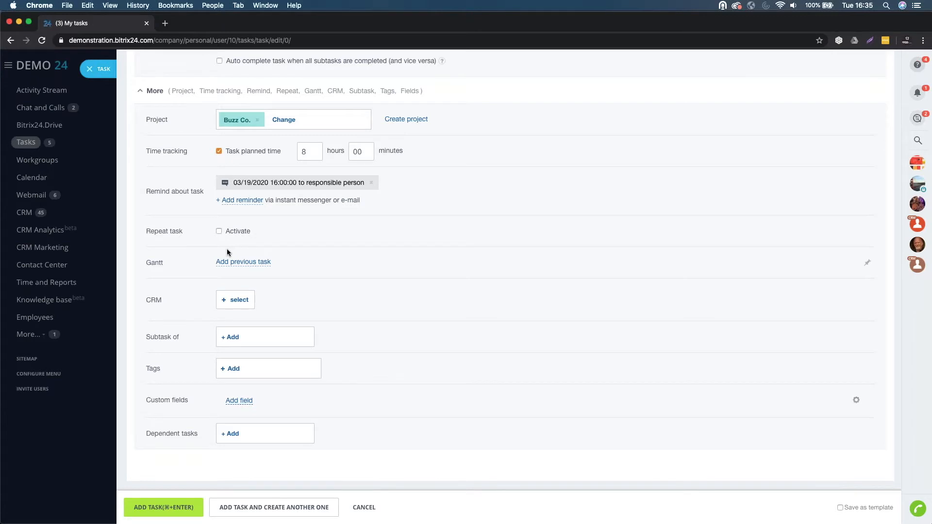
Link the company Al's Toy Barn to the task as its CRM item
left_click(234, 300)
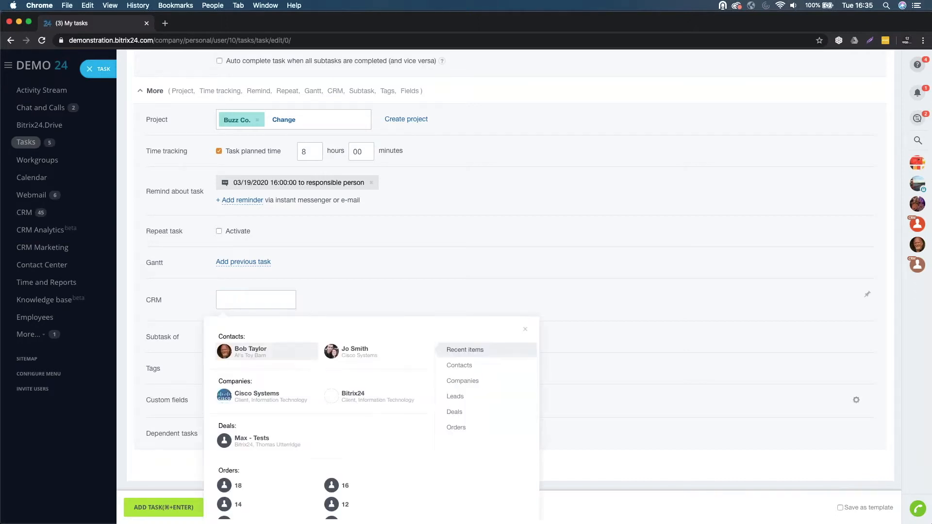
left_click(466, 382)
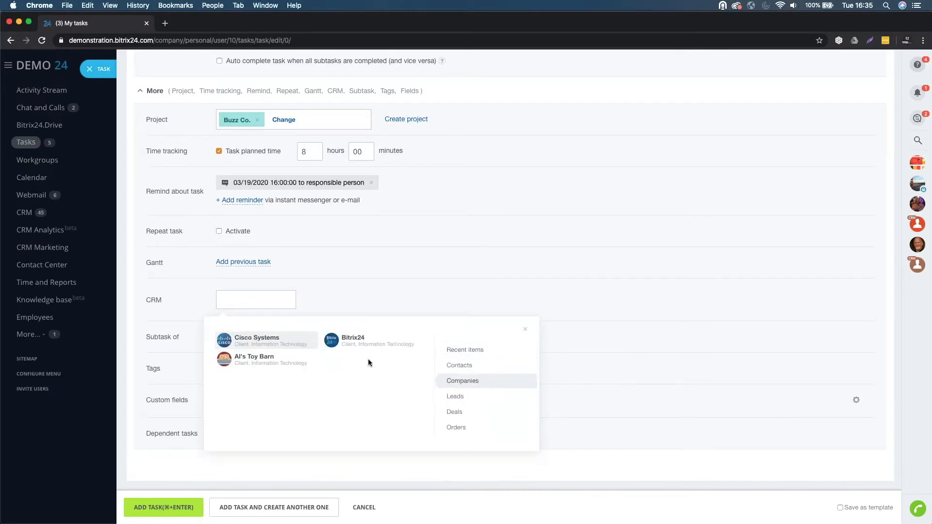
left_click(277, 360)
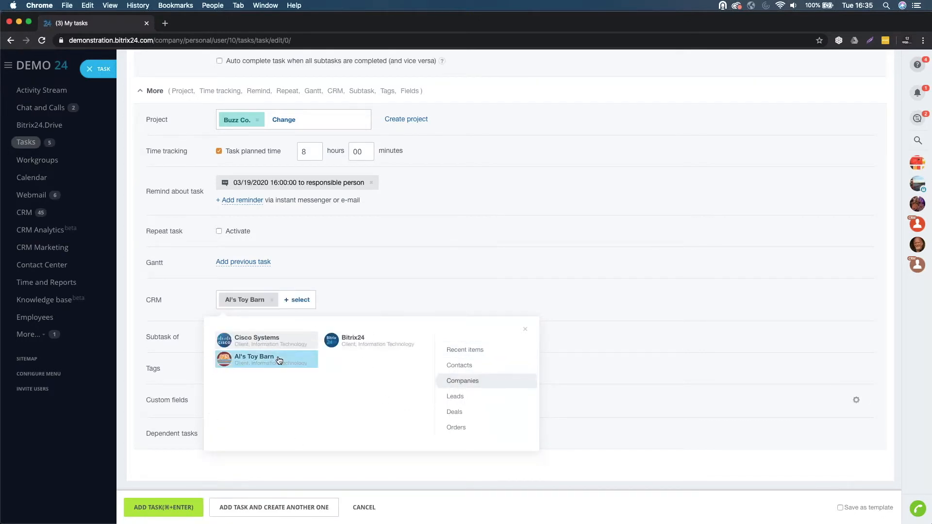
left_click(353, 299)
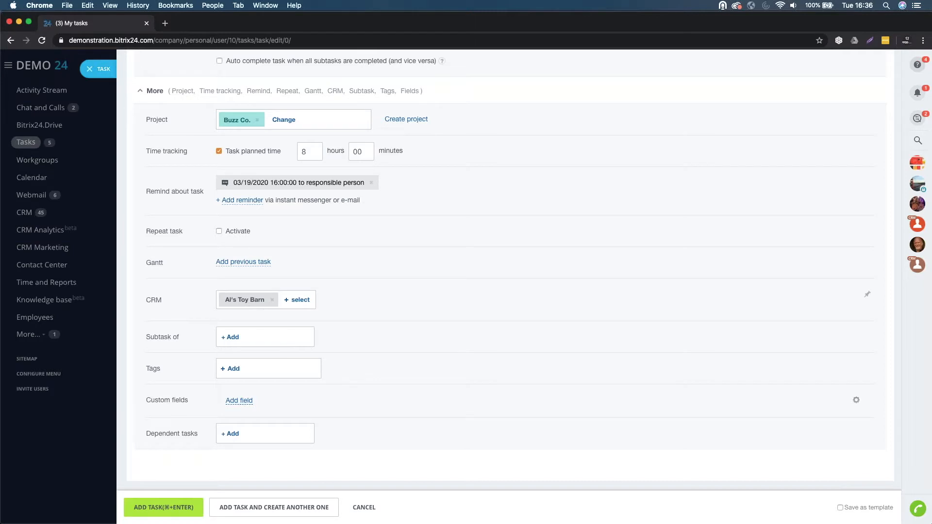
Add the existing tag "Website" to the task
left_click(234, 369)
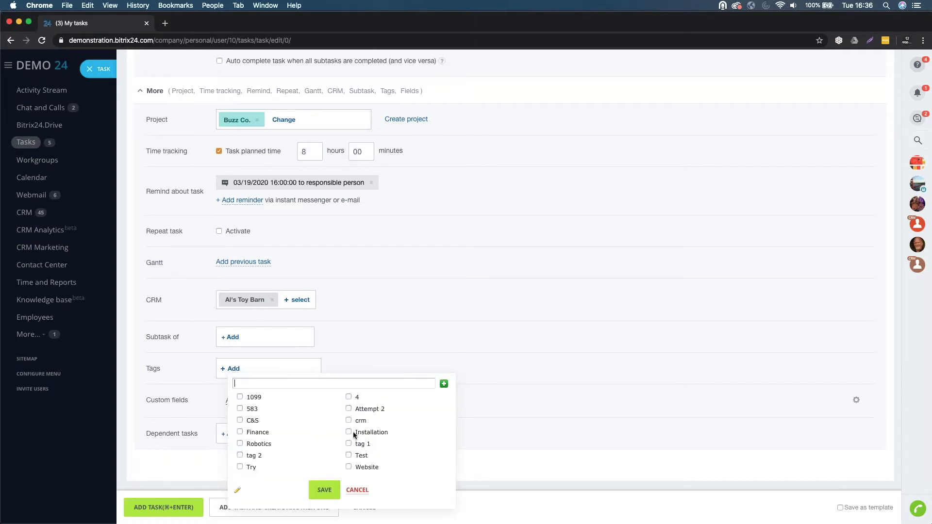
left_click(347, 466)
left_click(322, 491)
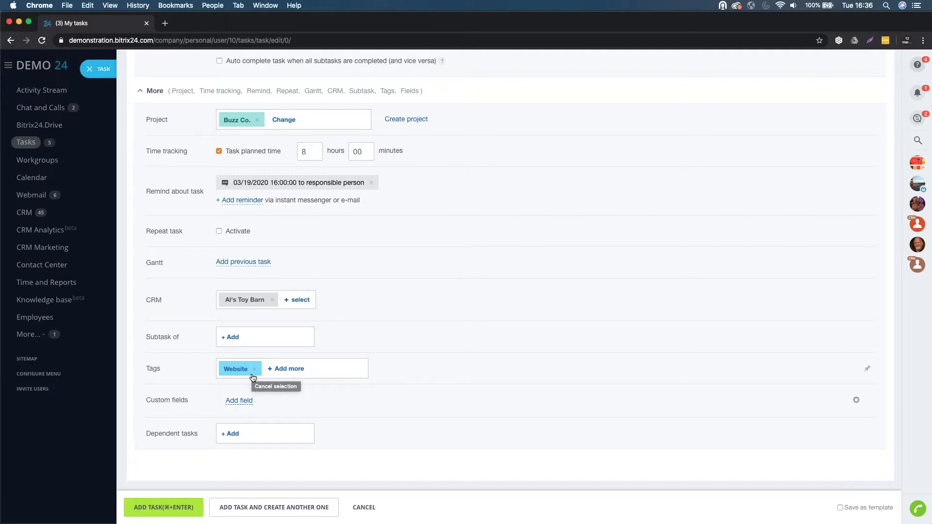
Review the completed form from the checklist through the additional settings, and create the task
scroll(318, 377, "up", 10)
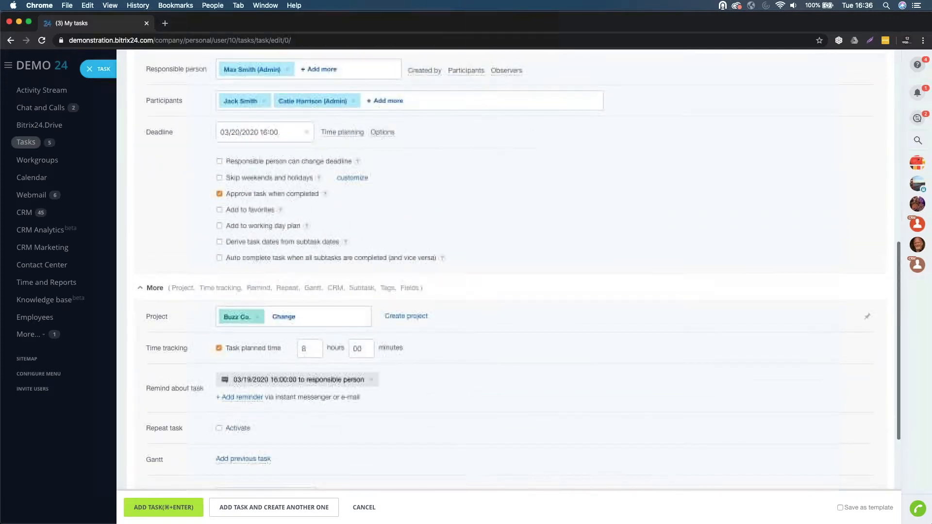
scroll(266, 364, "up", 5)
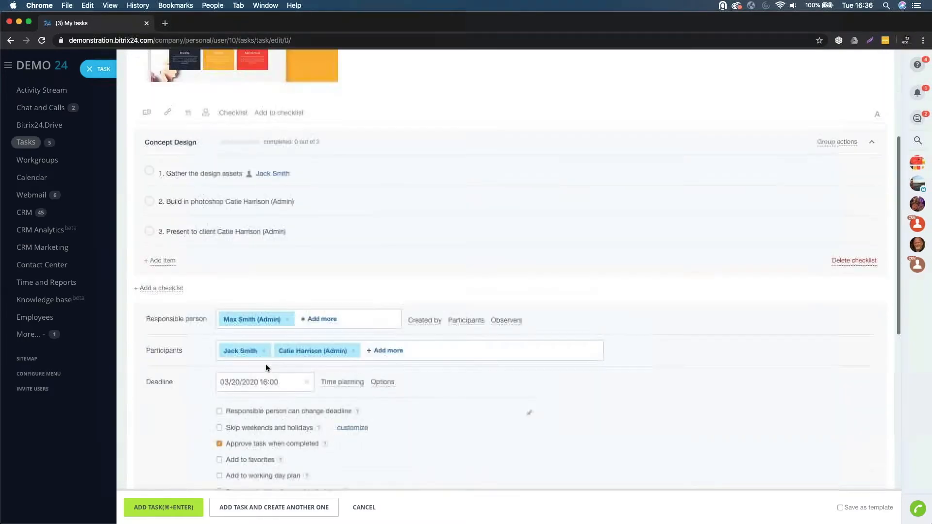
scroll(266, 364, "down", 12)
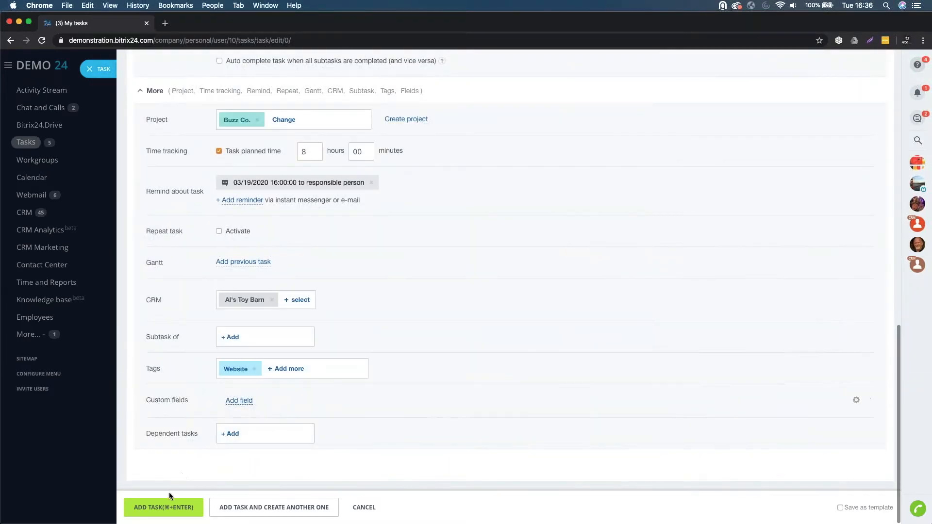
left_click(164, 507)
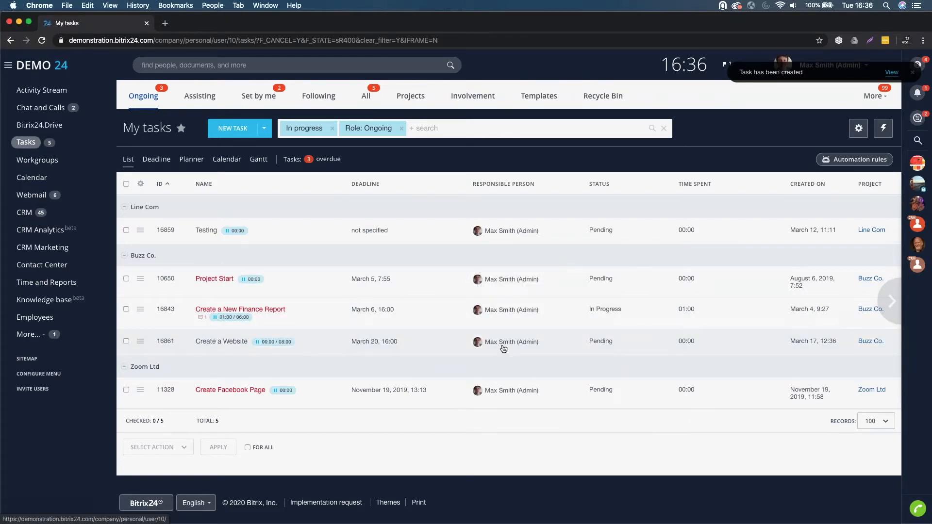
Open the new "Create a Website" task and review its description, checklist, attached files, project, CRM item and side details
left_click(218, 342)
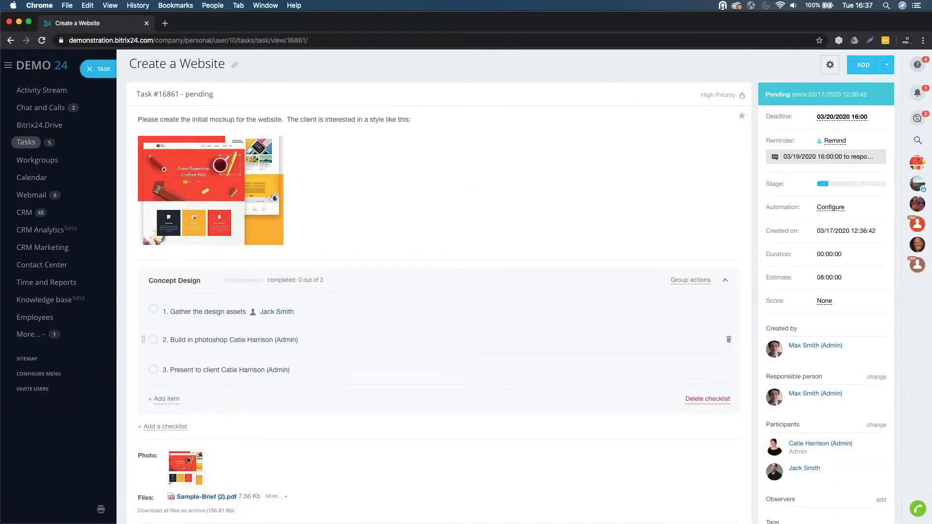
scroll(339, 208, "down", 2)
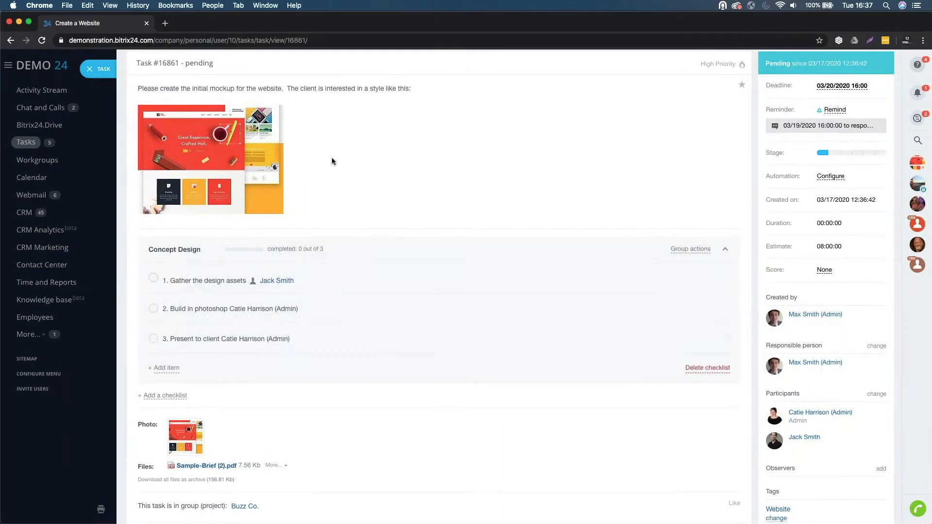
scroll(331, 161, "up", 2)
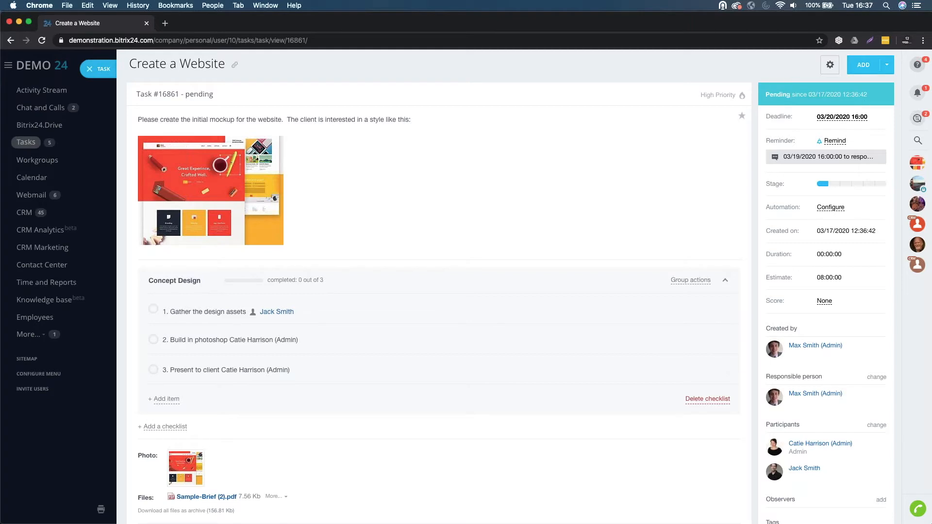
scroll(846, 311, "down", 3)
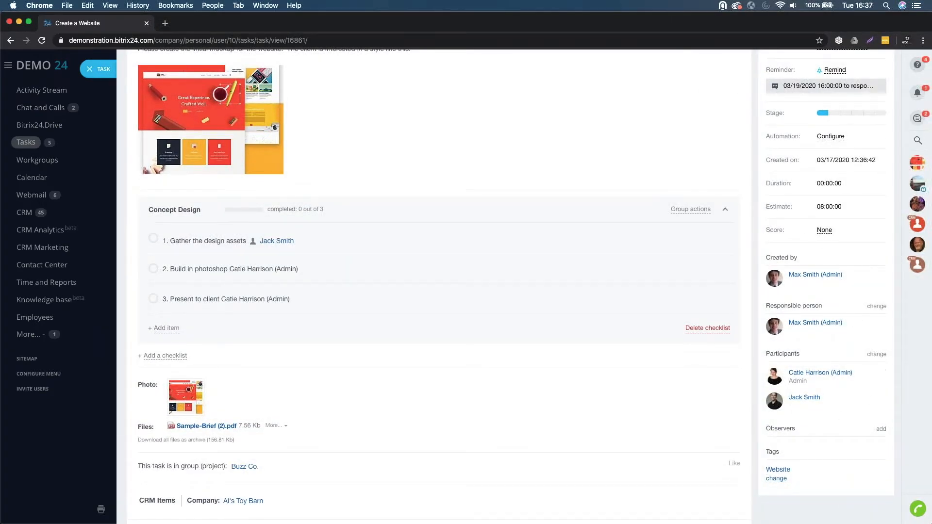
scroll(518, 364, "down", 2)
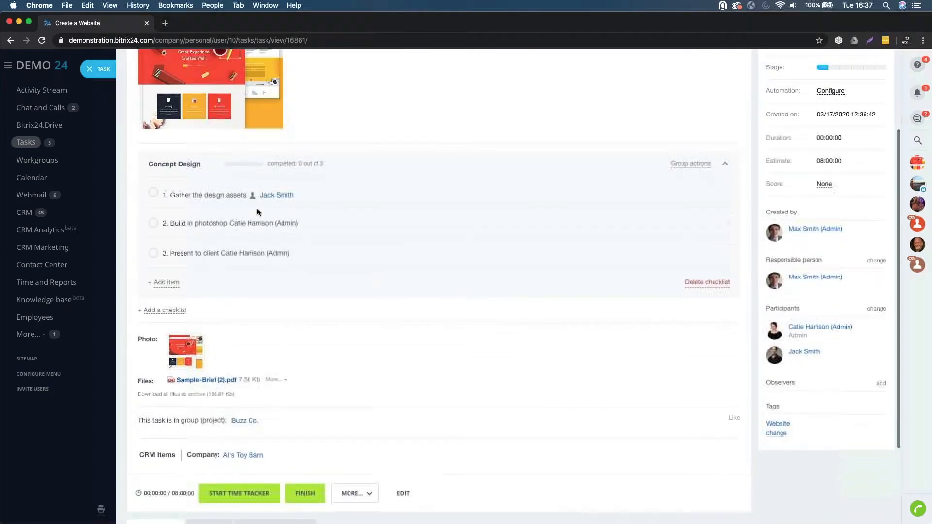
Mark the checklist item "Gather the design assets" as complete and start the task's time tracker
left_click(153, 193)
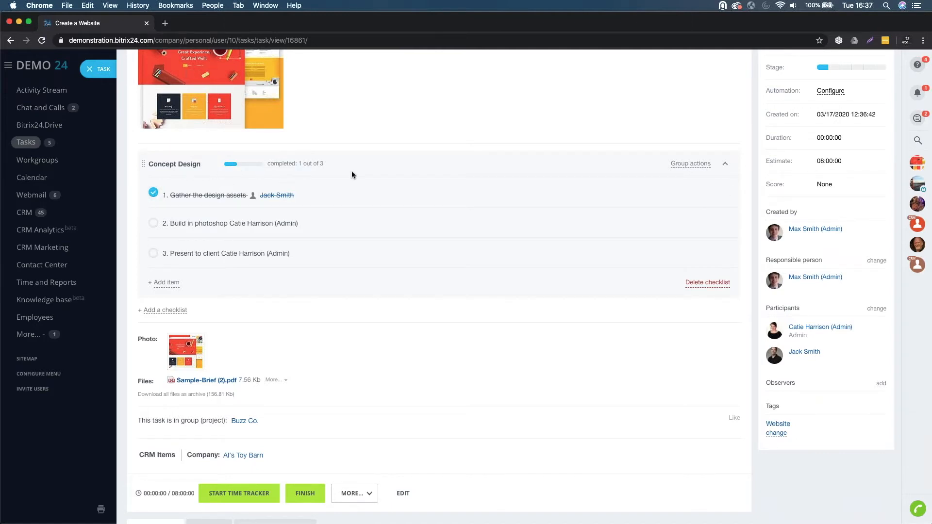
scroll(373, 272, "down", 2)
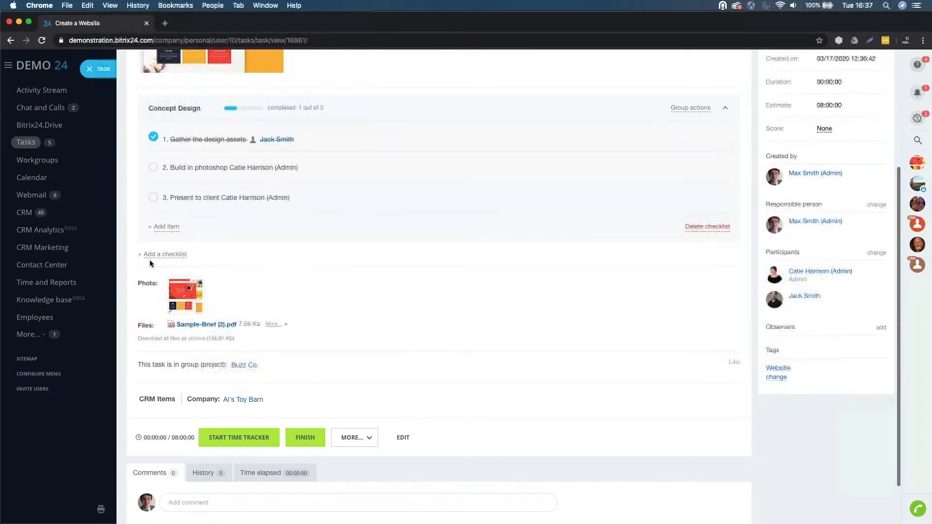
scroll(311, 370, "down", 2)
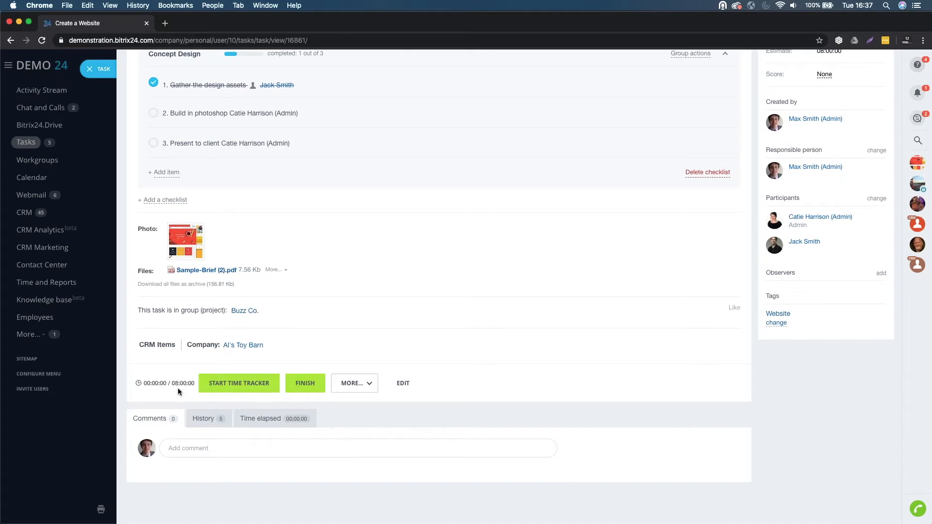
left_click(233, 384)
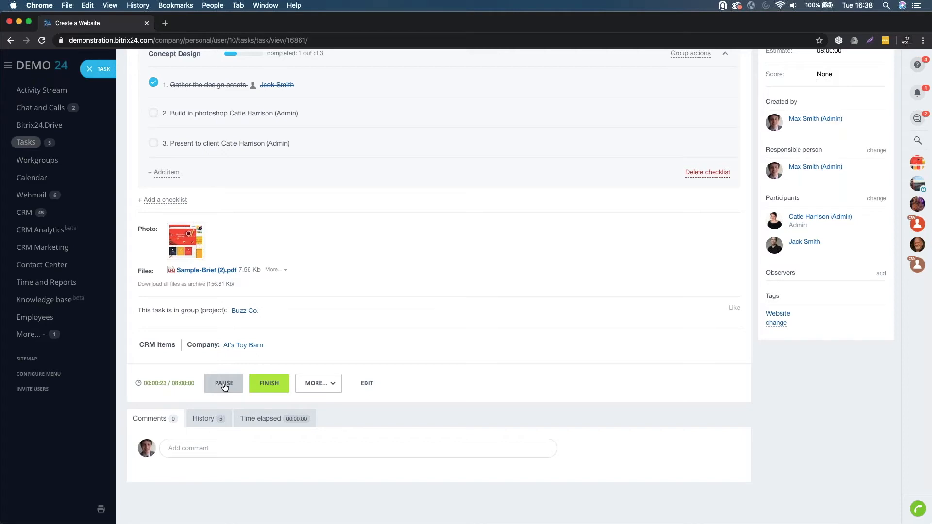
Look over the task details while time is being tracked, and pause the time tracker
scroll(225, 387, "up", 5)
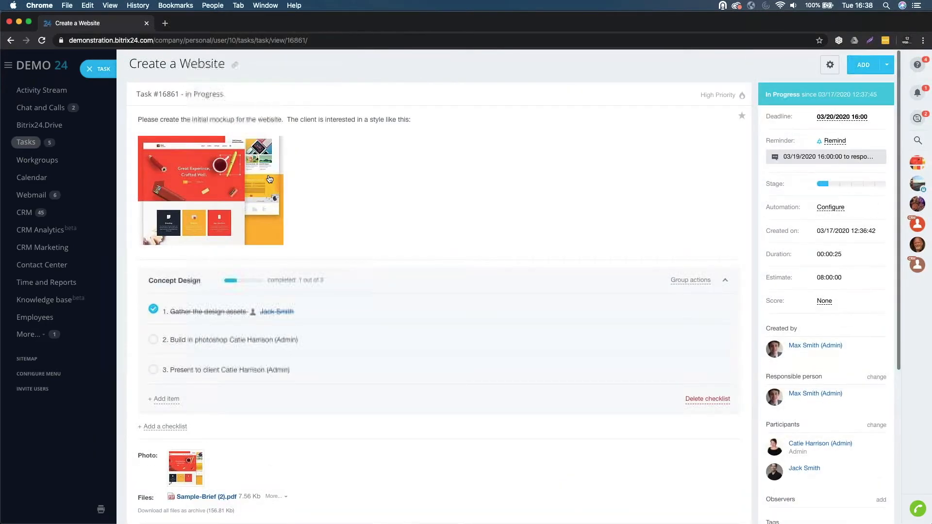
scroll(253, 96, "down", 5)
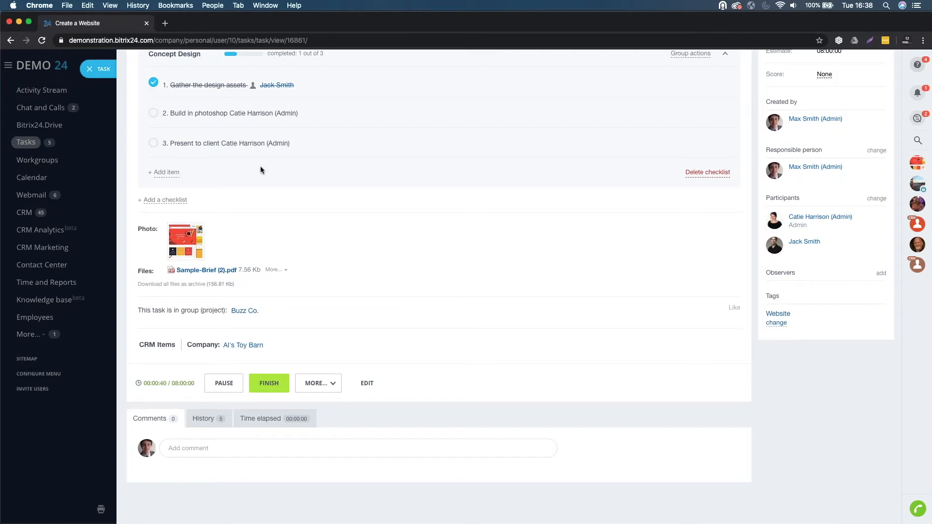
left_click(226, 386)
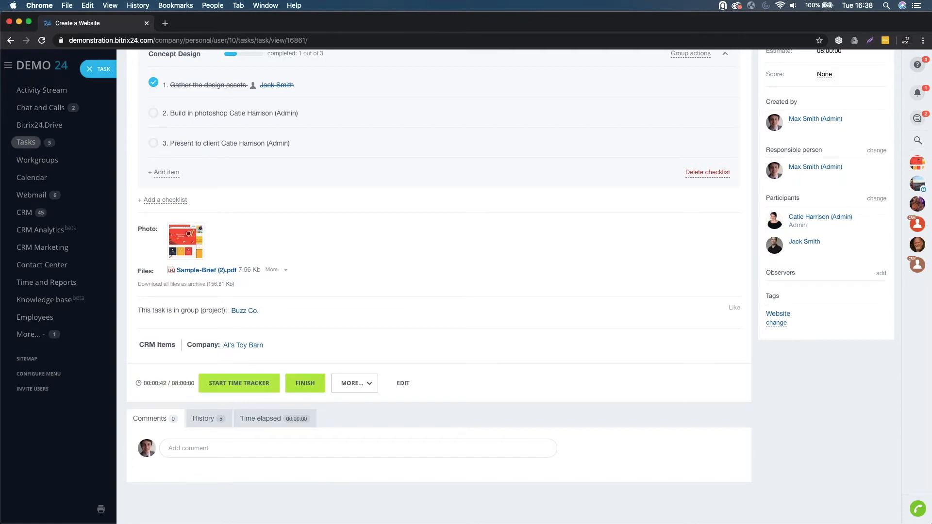
Close and reopen the "Create a Website" task from a refreshed task list, and show its elapsed-time log
left_click(95, 69)
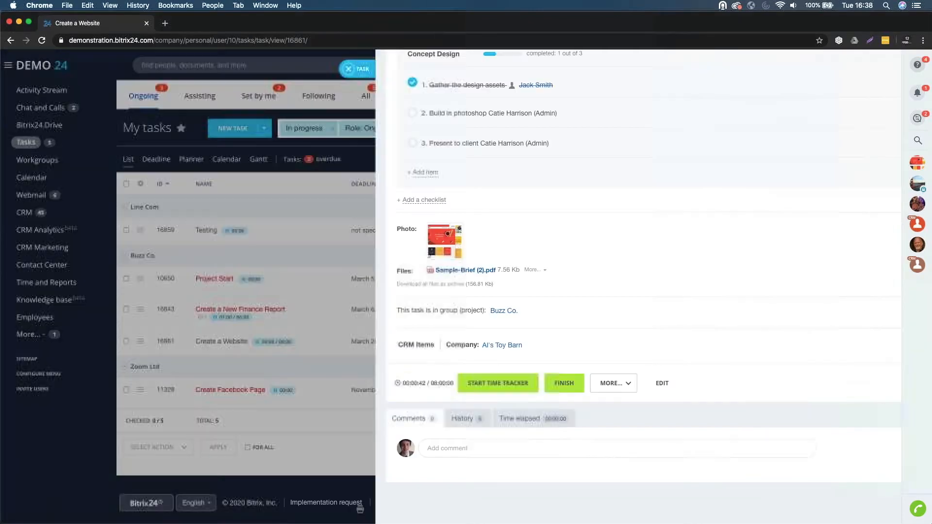
left_click(42, 40)
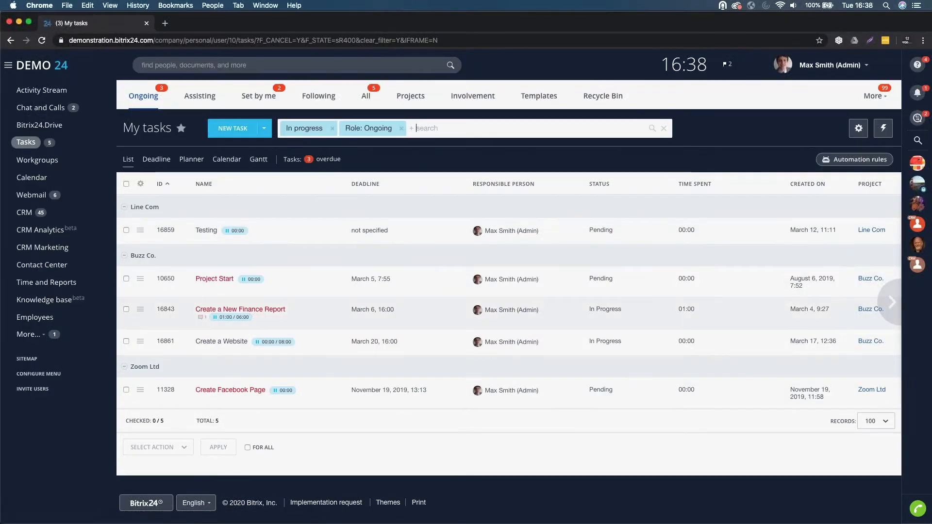
left_click(221, 341)
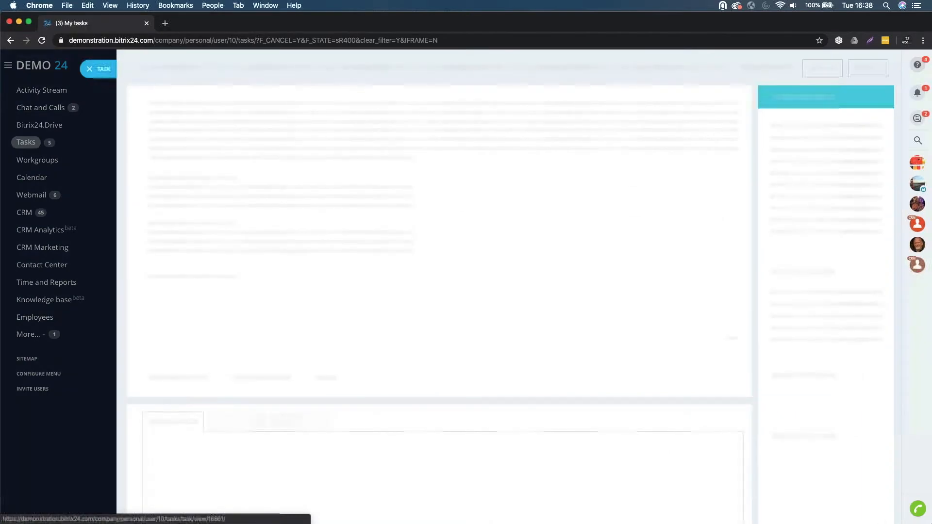
scroll(272, 431, "down", 5)
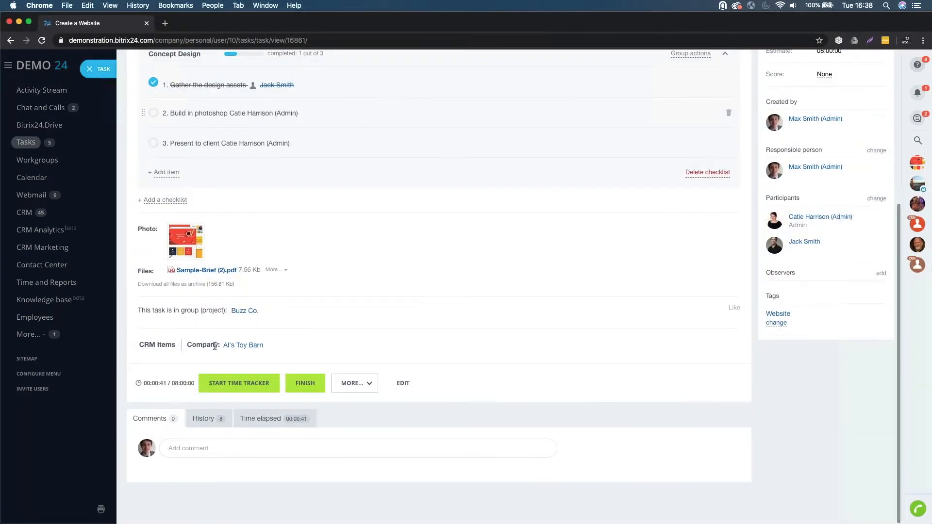
left_click(285, 418)
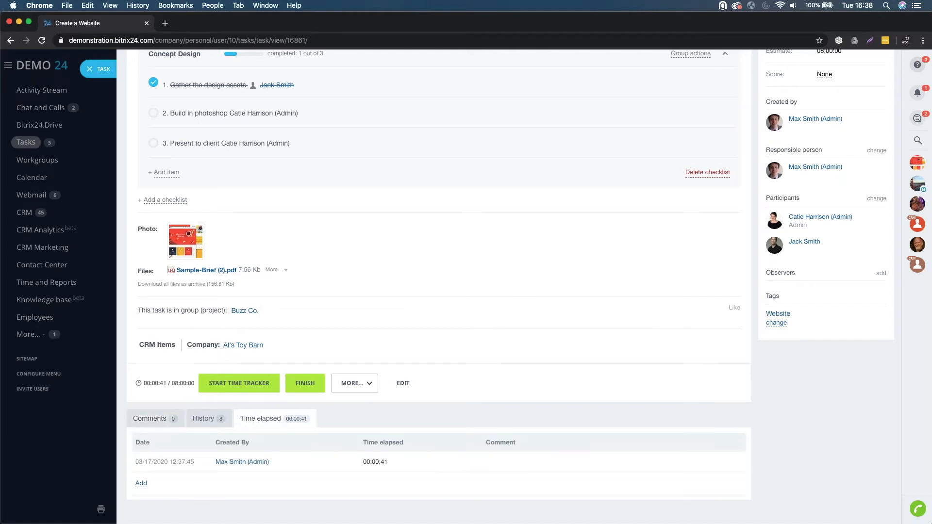
scroll(437, 452, "down", 1)
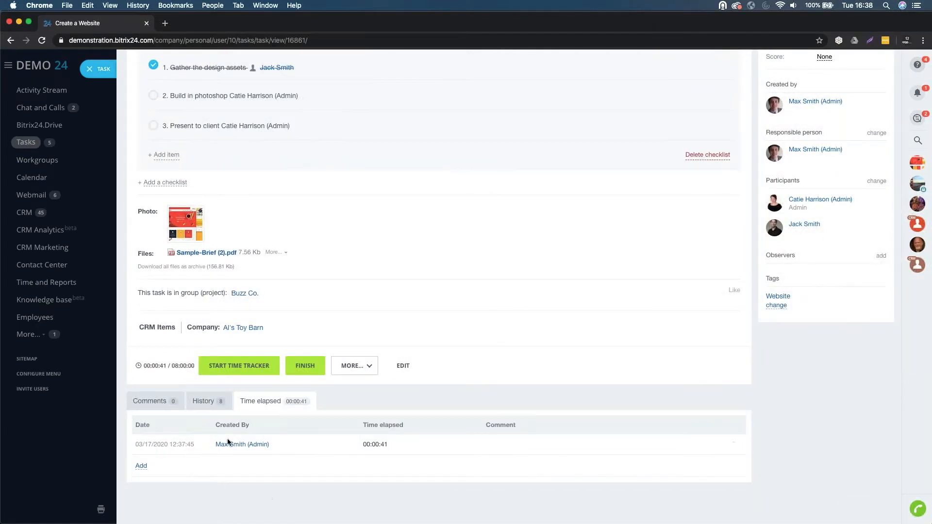
Add the comment "Started the prototype" to the tracked time record and save it
left_click(730, 450)
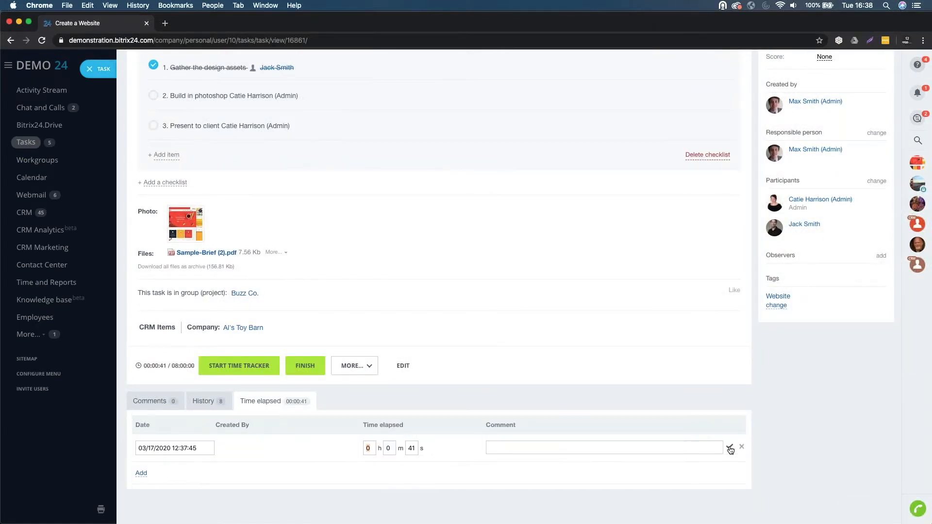
left_click(599, 445)
type("Started the prototype")
left_click(729, 448)
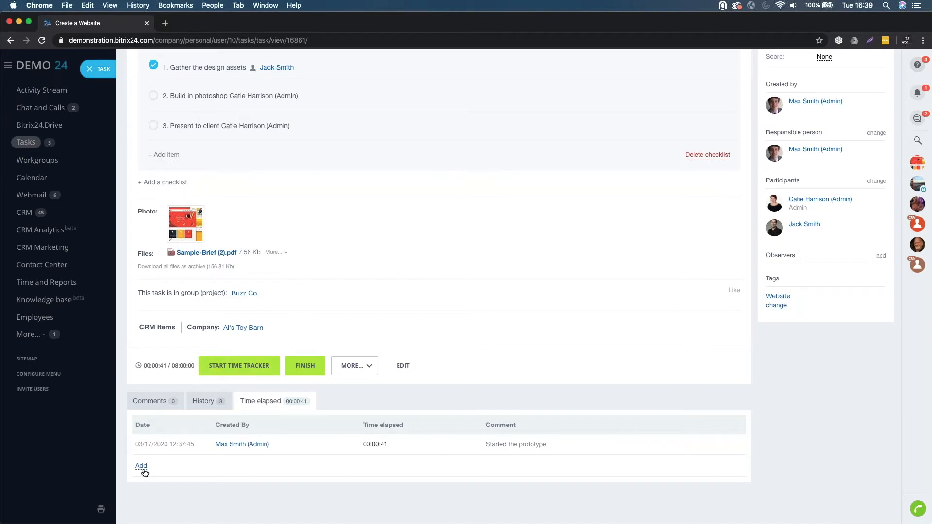
Open a blank manual record in the elapsed-time log and cancel it
left_click(142, 467)
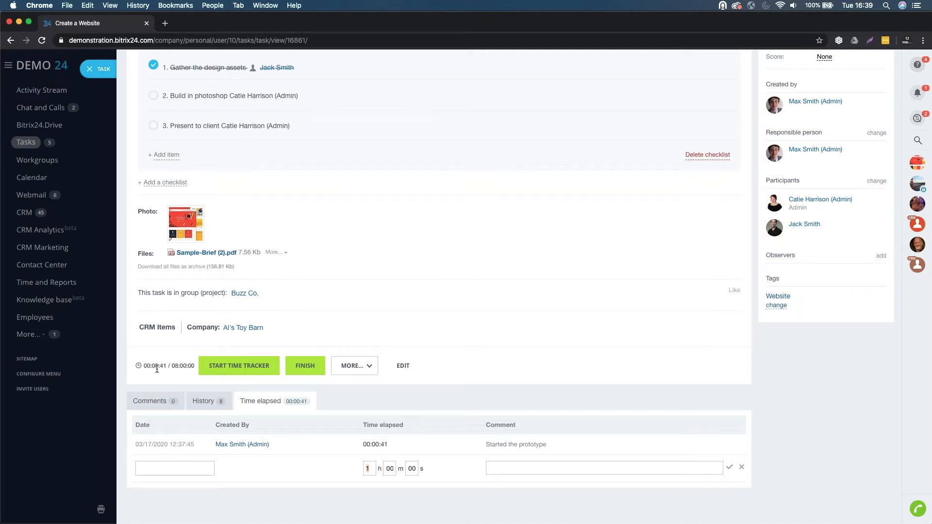
left_click(741, 467)
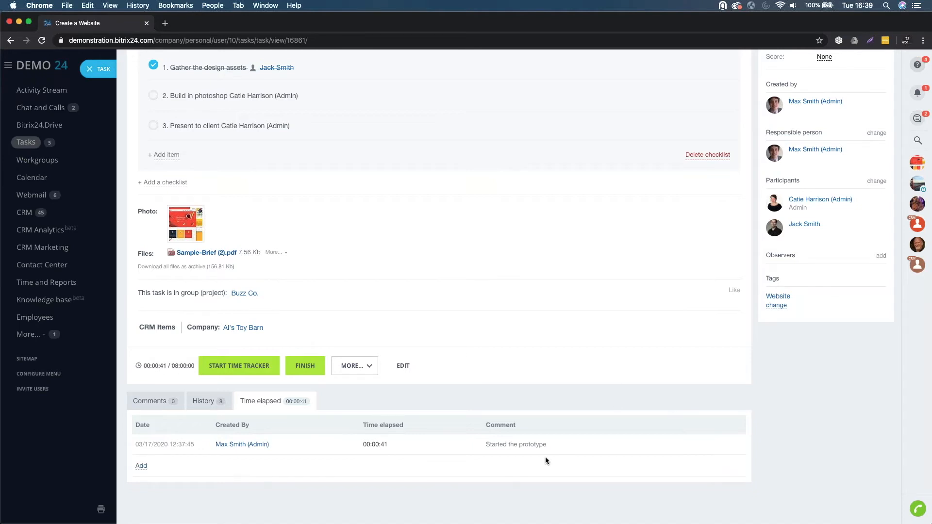
Post the task comment "Please can you send me over the logo for this client?", mentioning the participant assigned to the design assets item
left_click(171, 400)
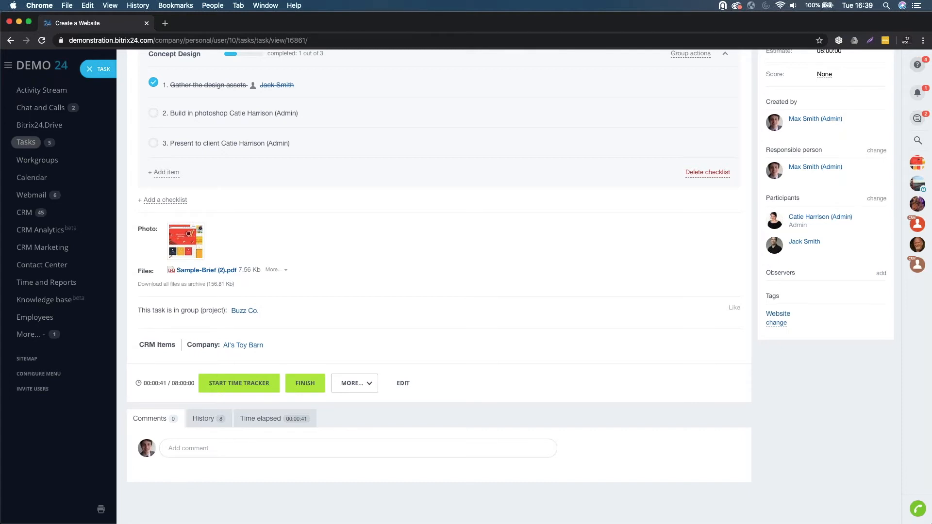
left_click(209, 448)
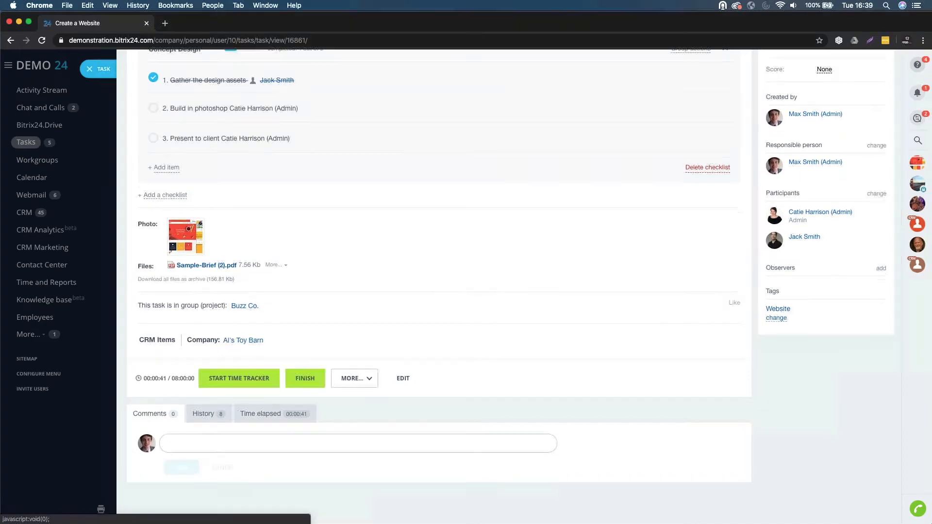
type("@")
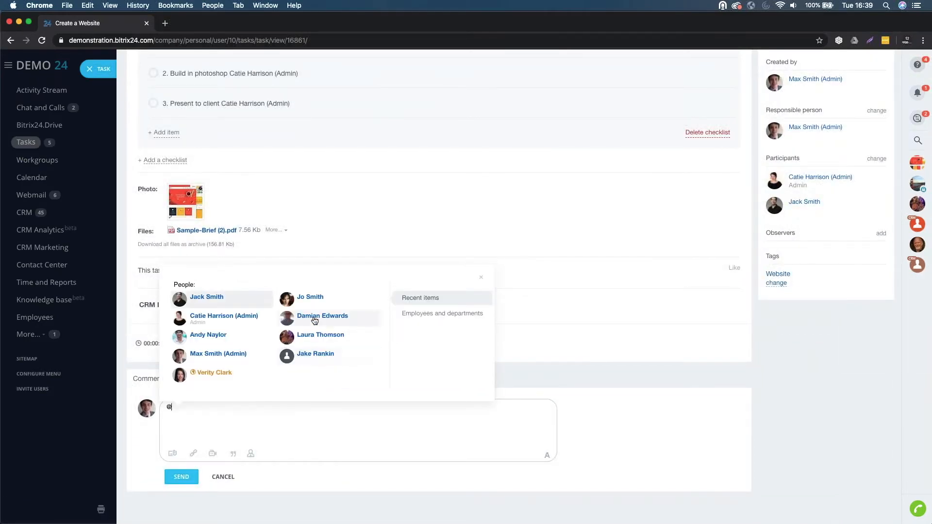
left_click(197, 299)
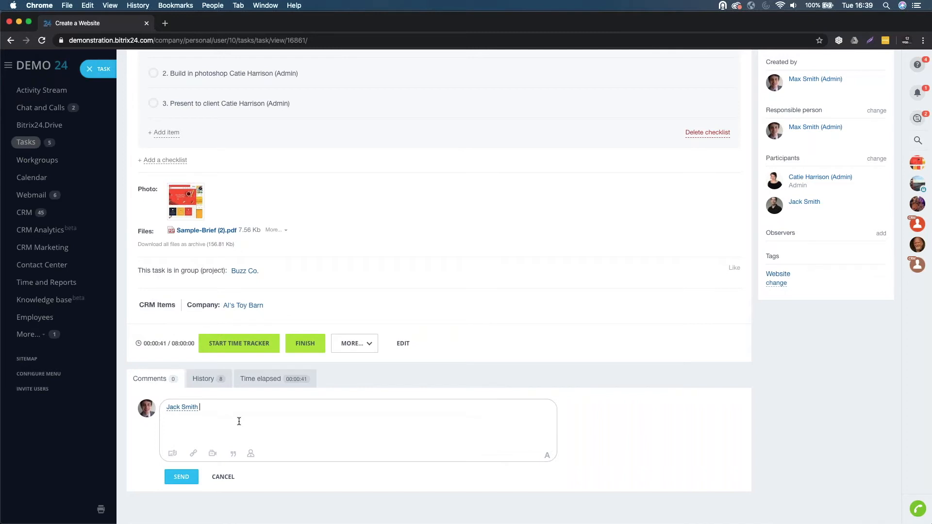
type("Please can you send me over the logo for this client?")
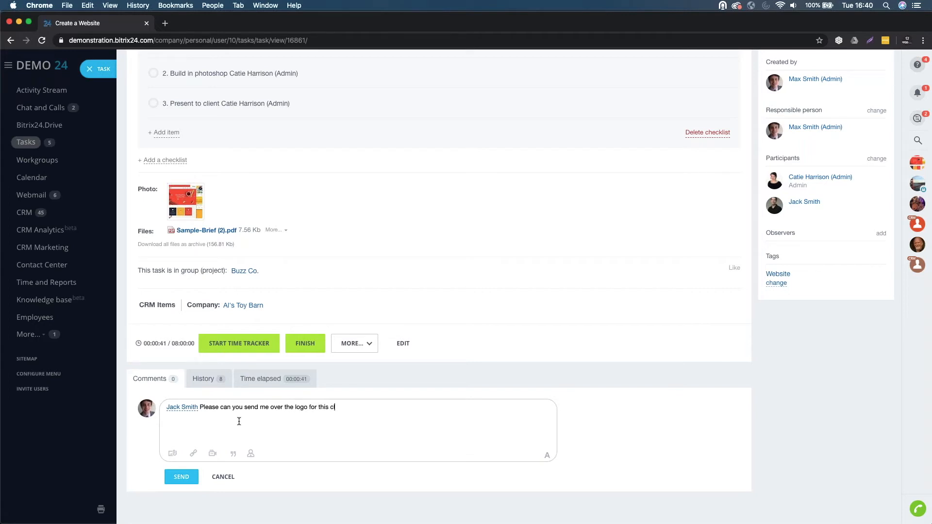
left_click(181, 477)
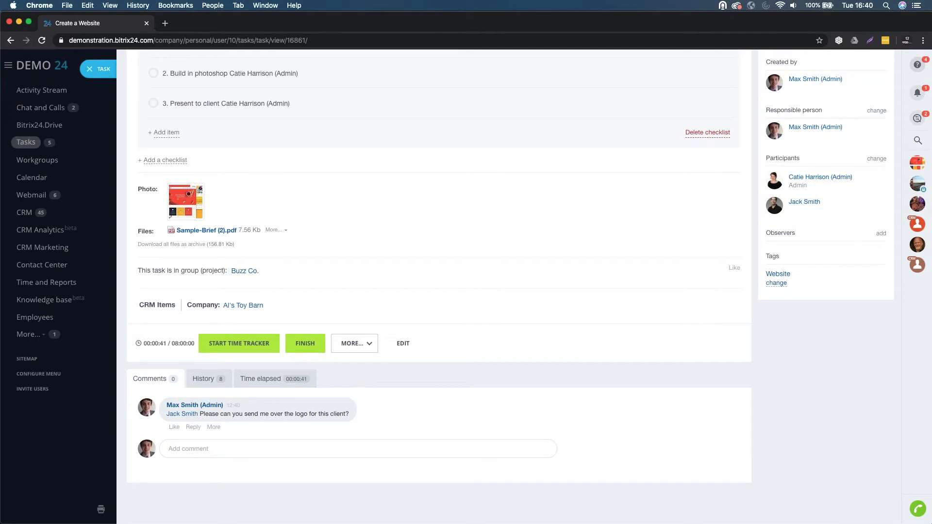
Look through the notifications for task alerts and reminders, and return to the task
left_click(917, 94)
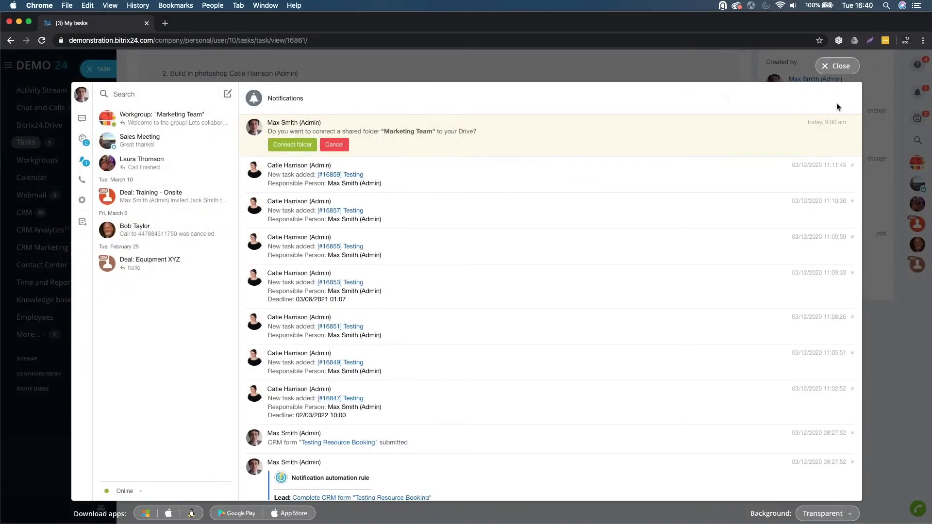
scroll(488, 284, "down", 5)
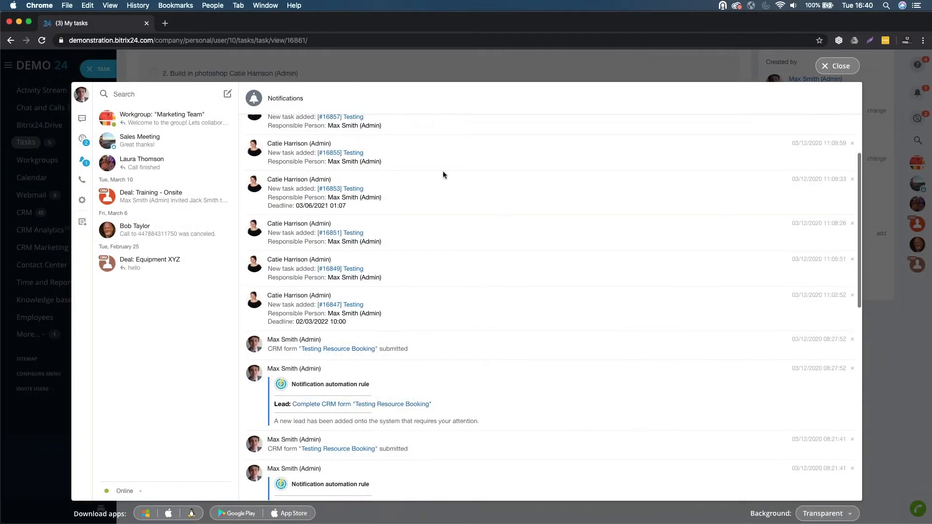
scroll(436, 358, "up", 1)
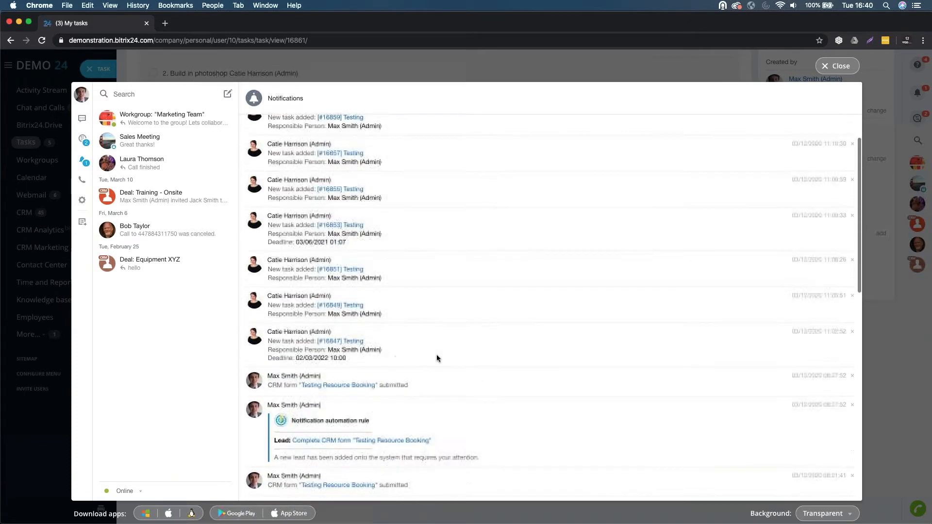
scroll(437, 358, "down", 10)
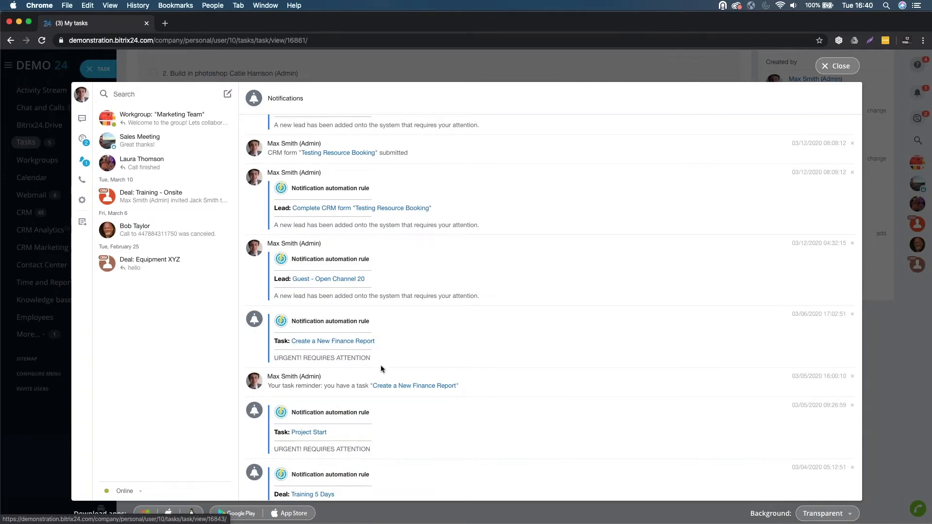
scroll(409, 349, "up", 15)
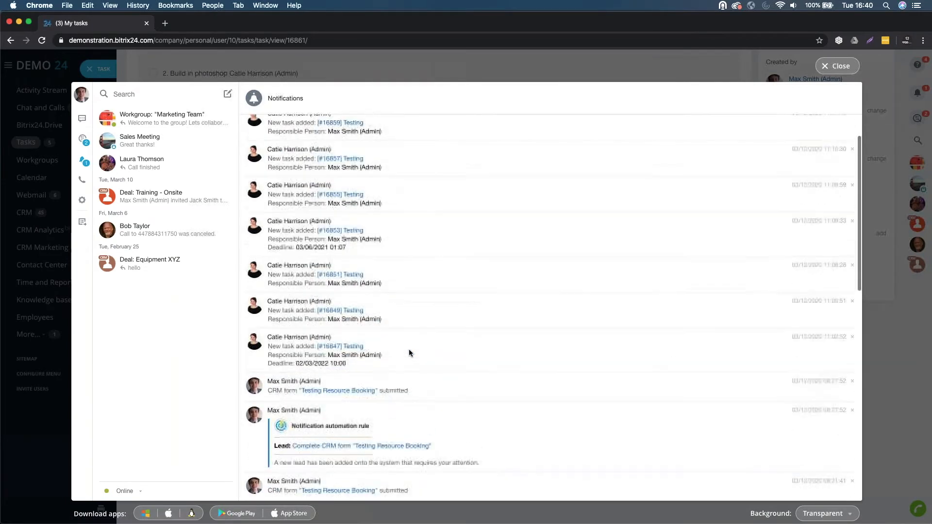
left_click(837, 66)
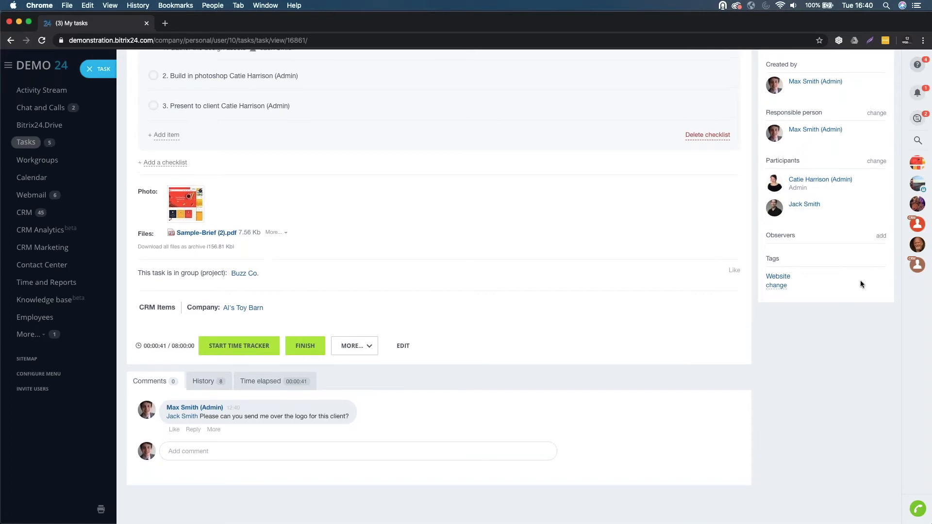
Review the task once more, finish it, and return to the task list
scroll(860, 281, "up", 3)
scroll(860, 284, "up", 5)
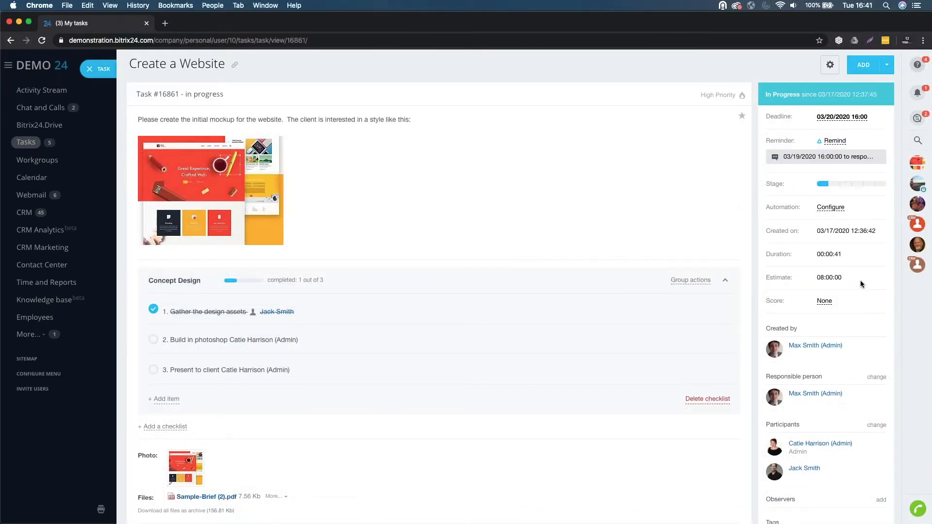
scroll(633, 301, "down", 5)
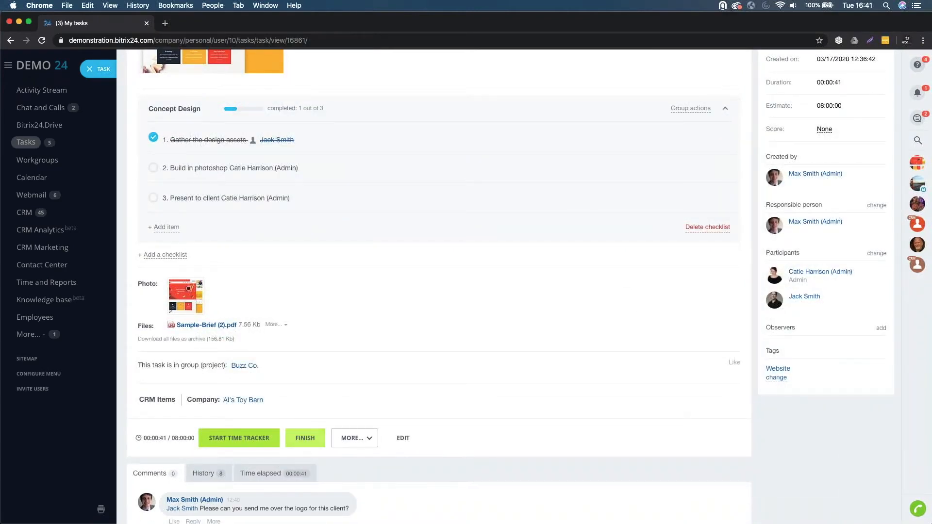
left_click(305, 439)
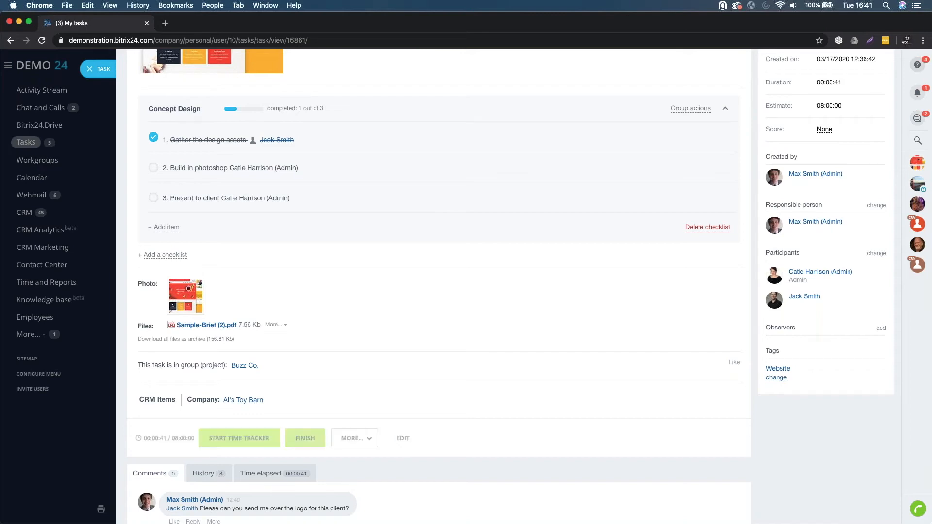
left_click(90, 69)
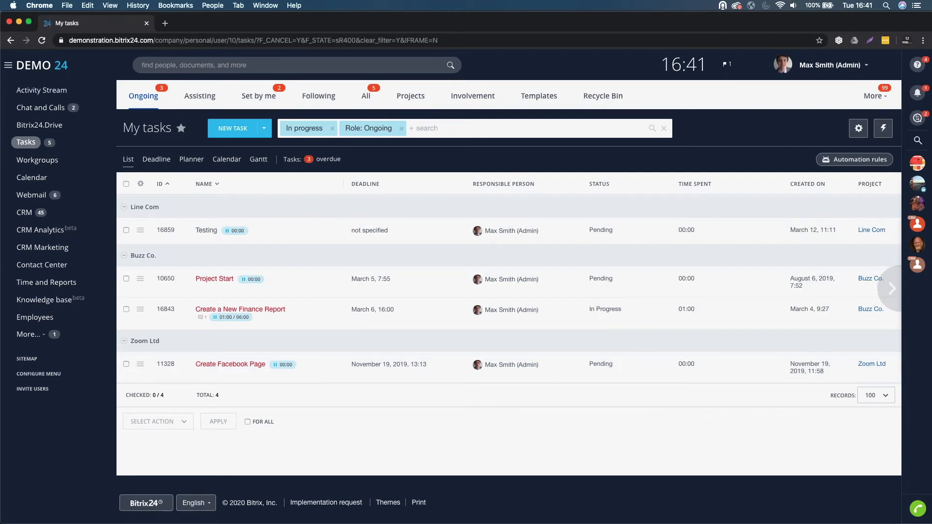
Remove the "In progress" filter from the task list and locate the finished "Create a Website" task under Buzz Co
left_click(332, 129)
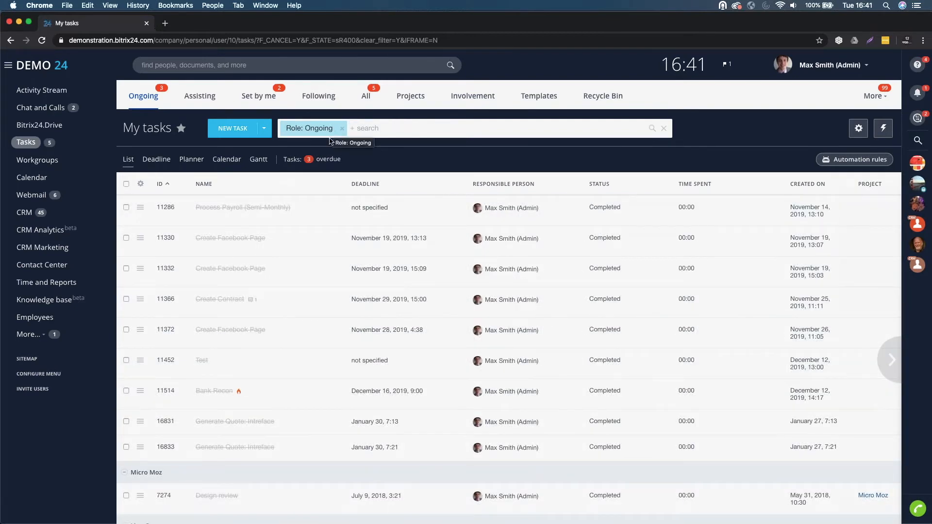
scroll(291, 136, "down", 8)
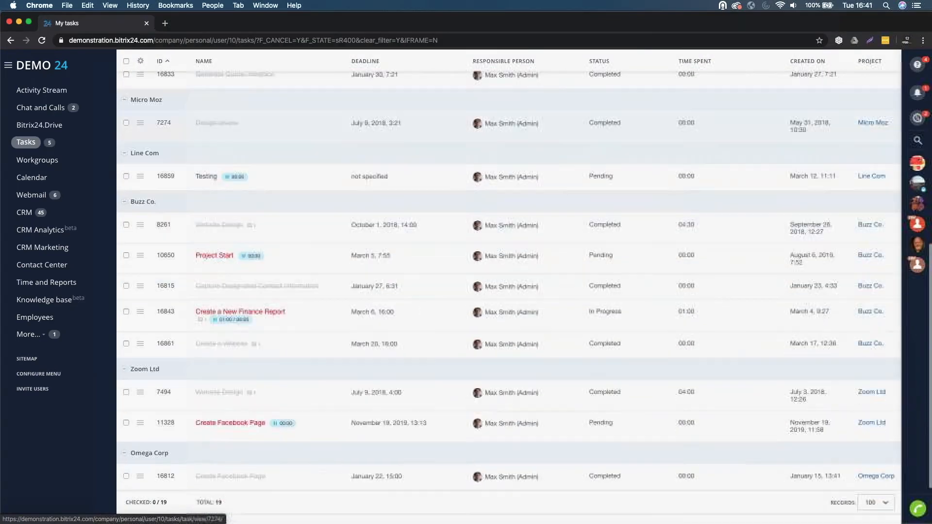
Apply the saved "In progress" filter to the task list
scroll(257, 89, "up", 10)
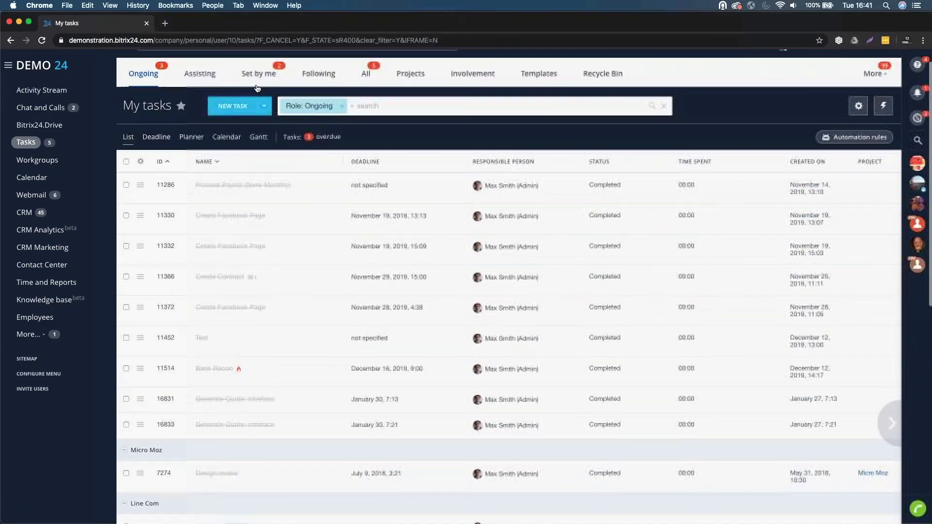
scroll(416, 271, "up", 1)
left_click(383, 128)
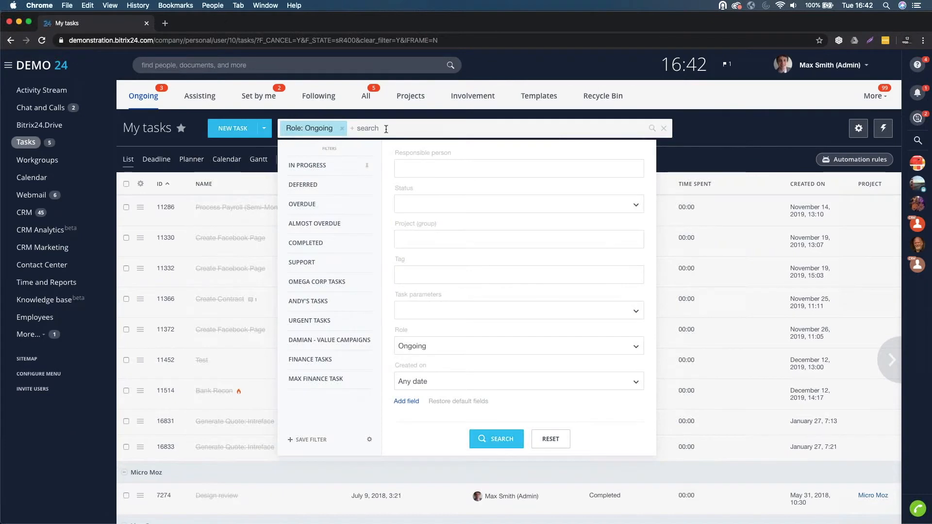
left_click(310, 166)
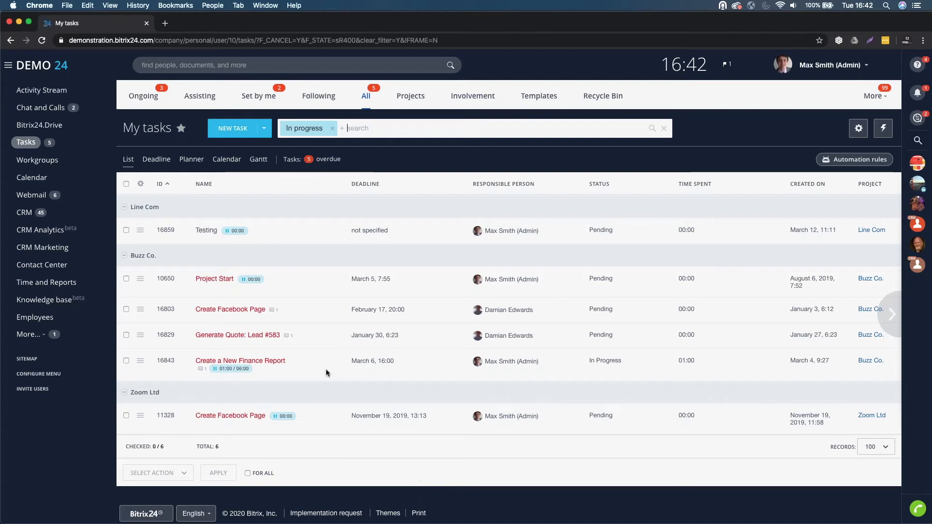
Look through the in-progress tasks by role: Ongoing, Assisting, Set by me and Following, and return to Ongoing
left_click(140, 97)
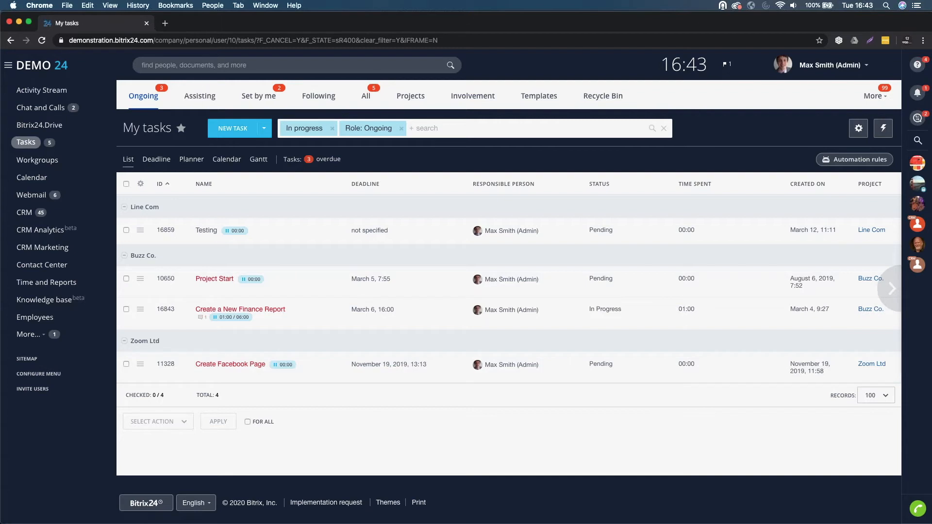
left_click(195, 96)
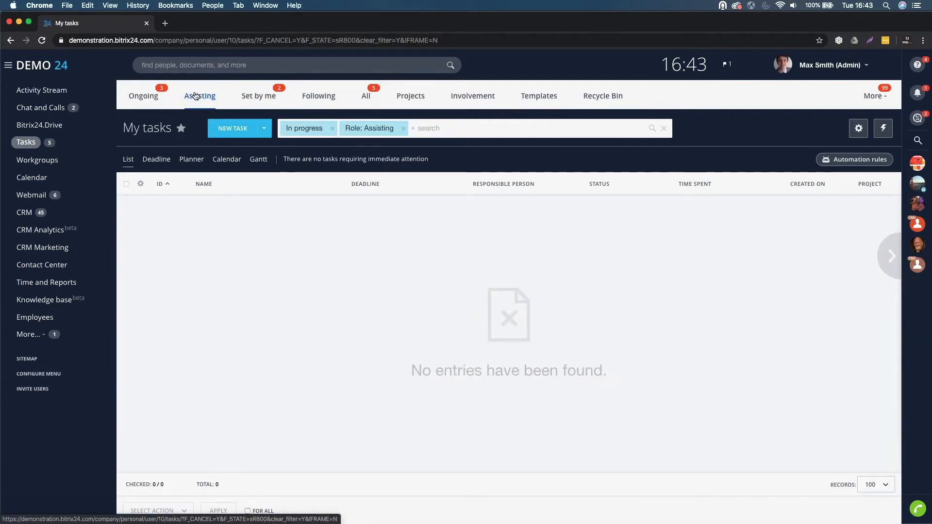
left_click(263, 100)
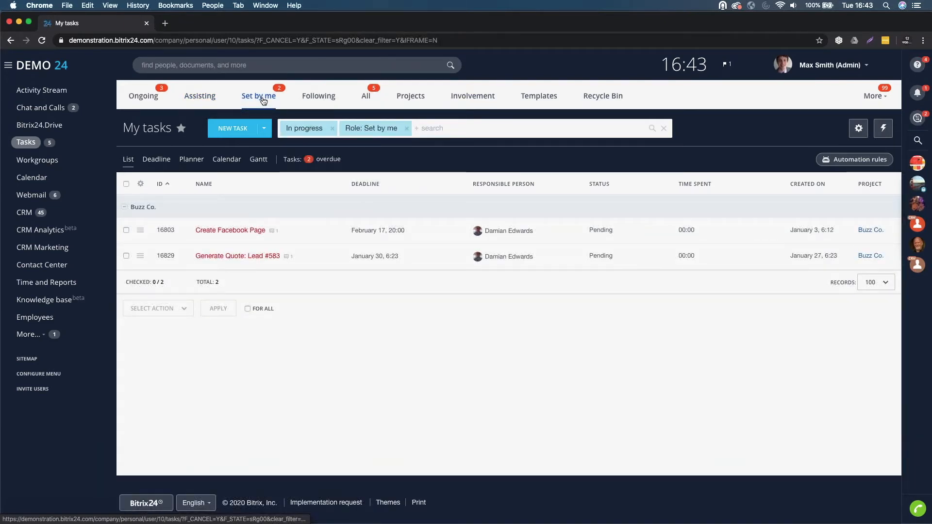
left_click(320, 97)
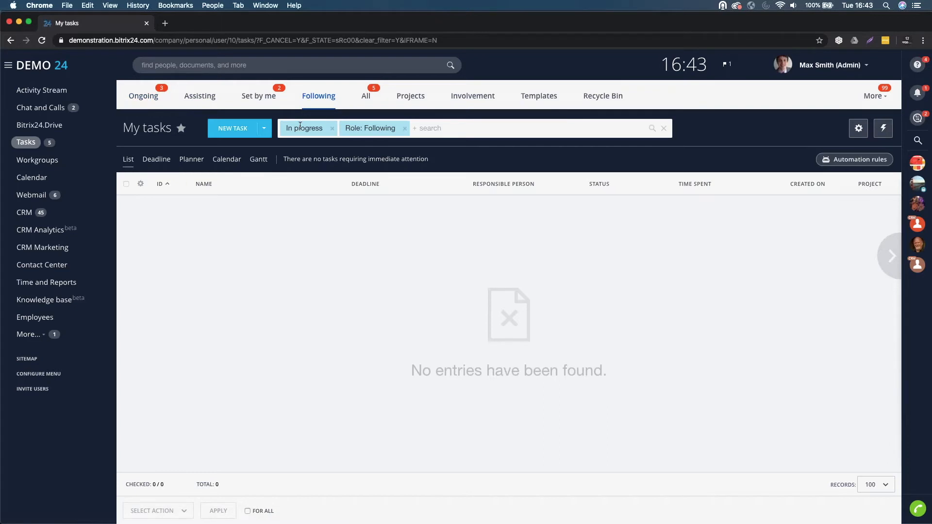
left_click(152, 98)
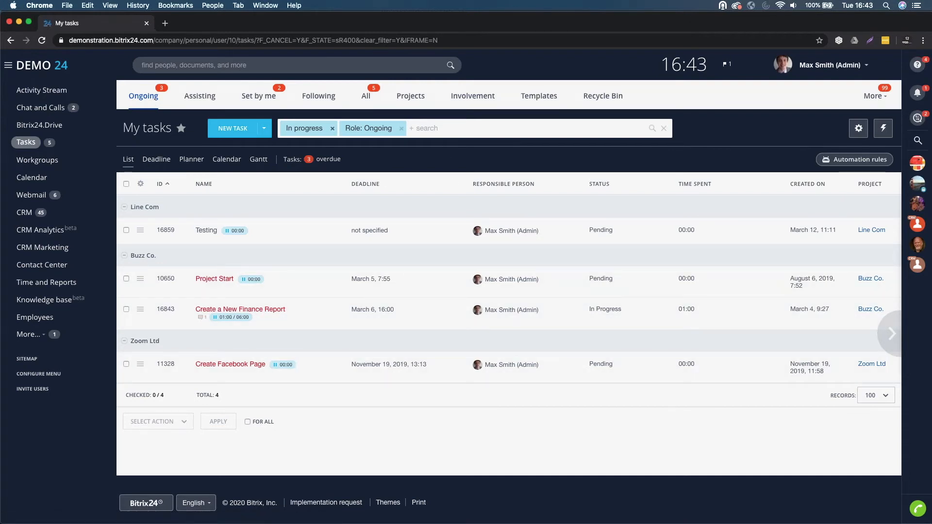
Remove the "In progress" filter, resume the completed "Create a Website" task under Buzz Co., and return to the task list
left_click(332, 128)
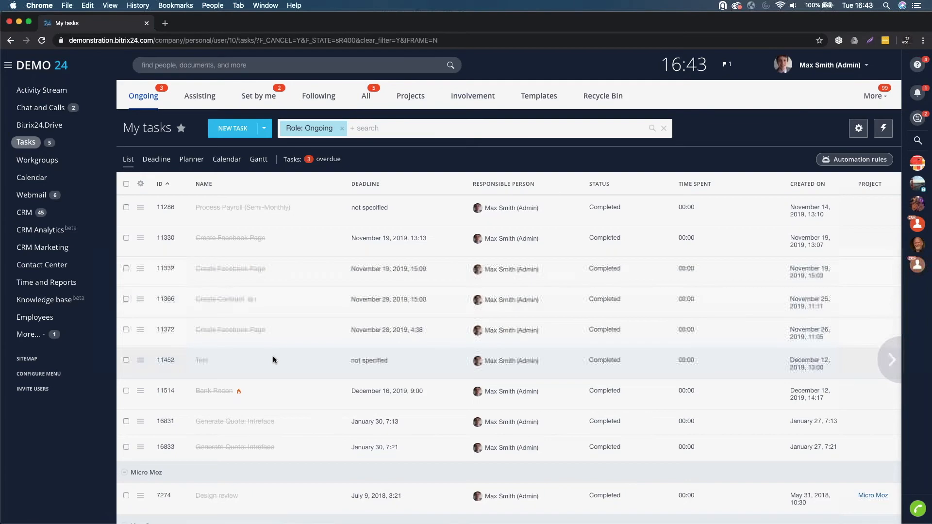
scroll(273, 356, "down", 3)
scroll(273, 360, "down", 1)
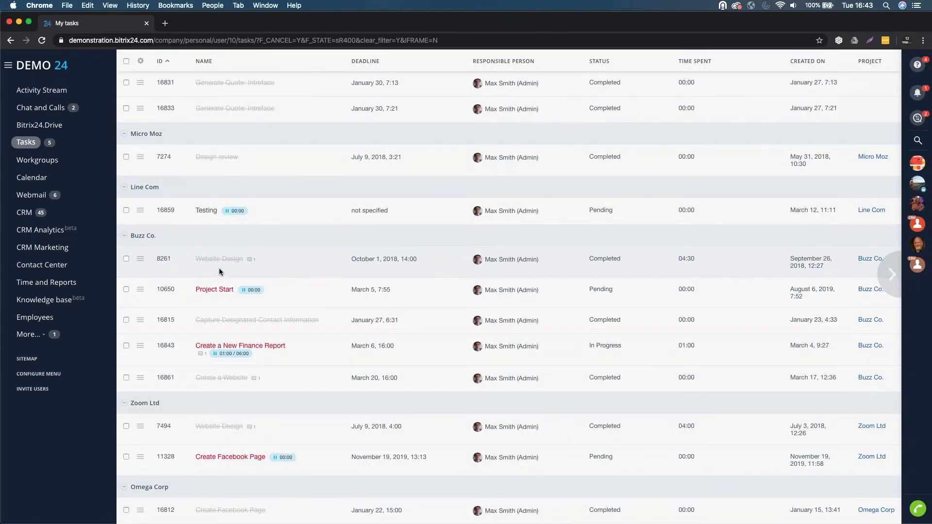
left_click(218, 383)
scroll(233, 397, "down", 5)
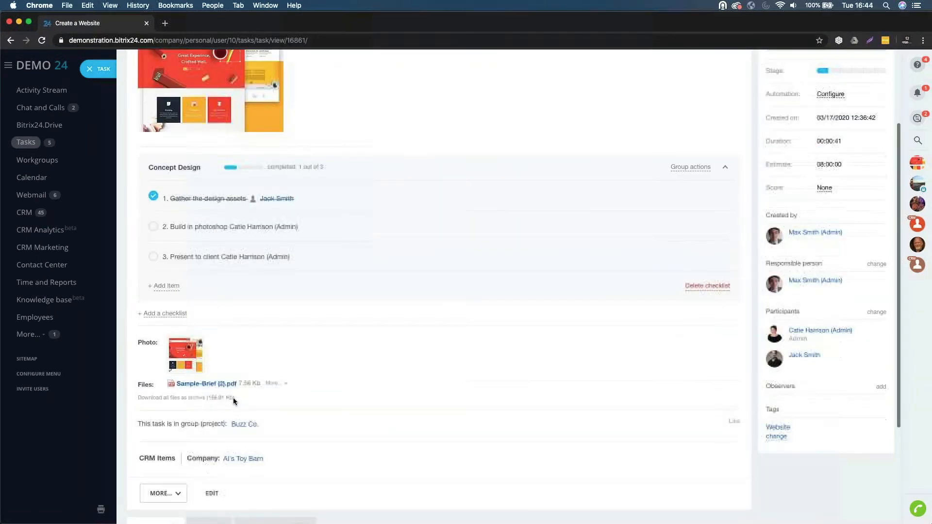
left_click(177, 403)
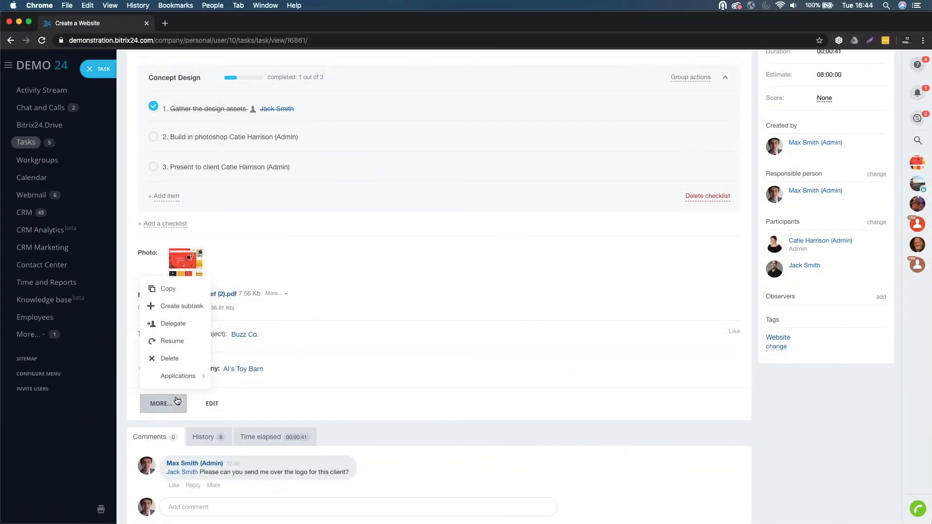
left_click(167, 342)
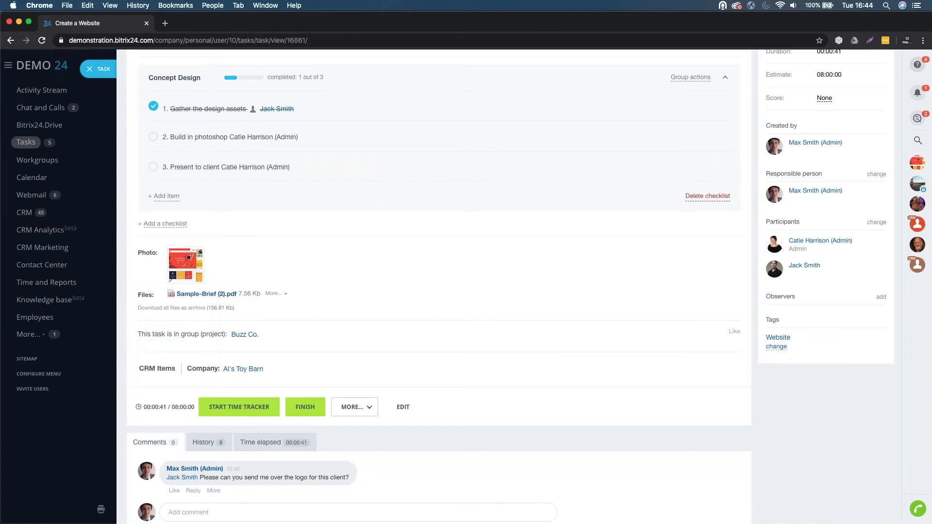
left_click(92, 71)
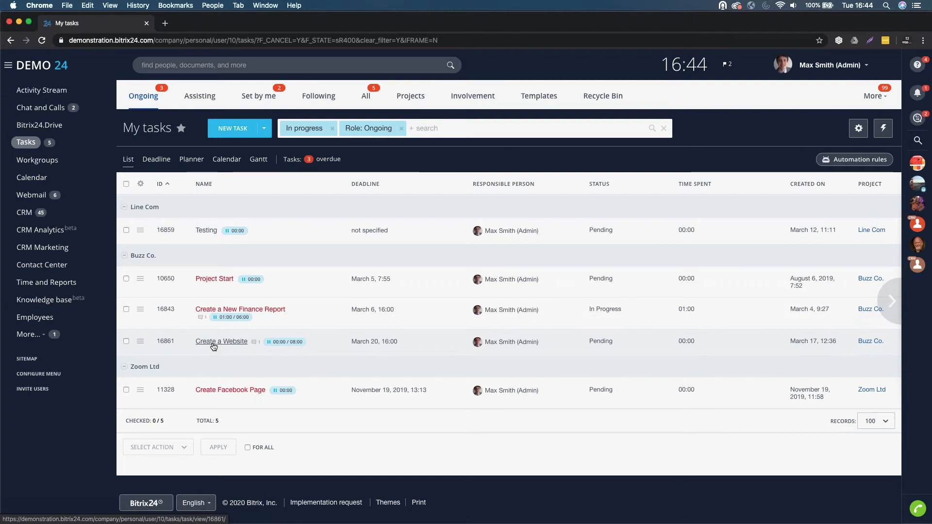
Examine the task filter's criteria and the additional fields that can be added to it
left_click(459, 130)
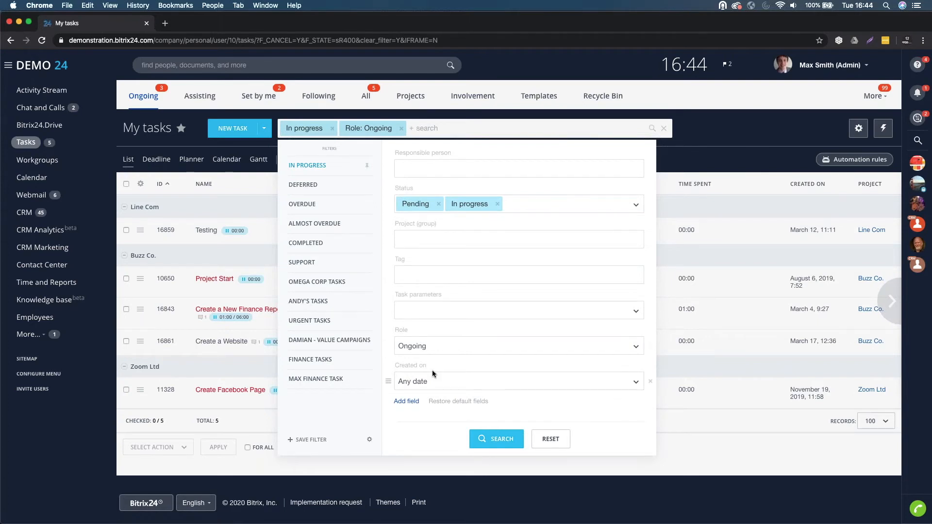
left_click(406, 401)
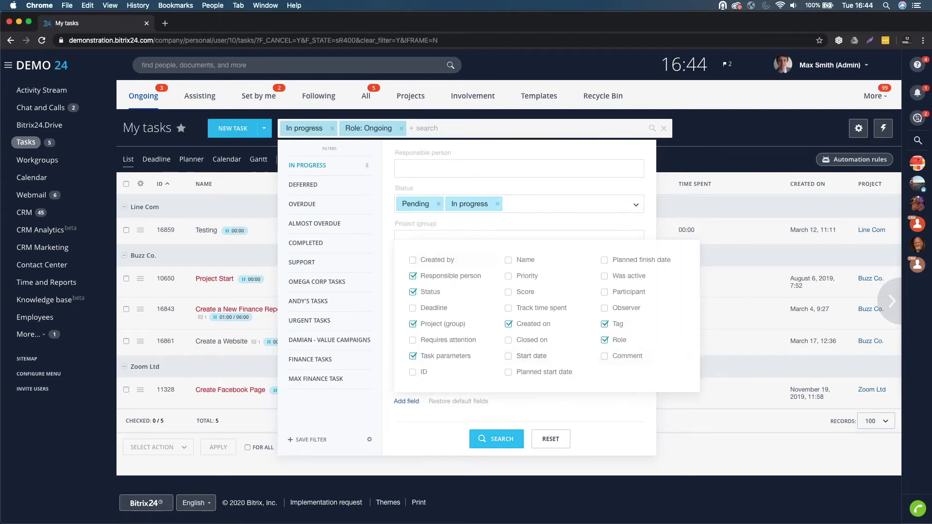
left_click(364, 476)
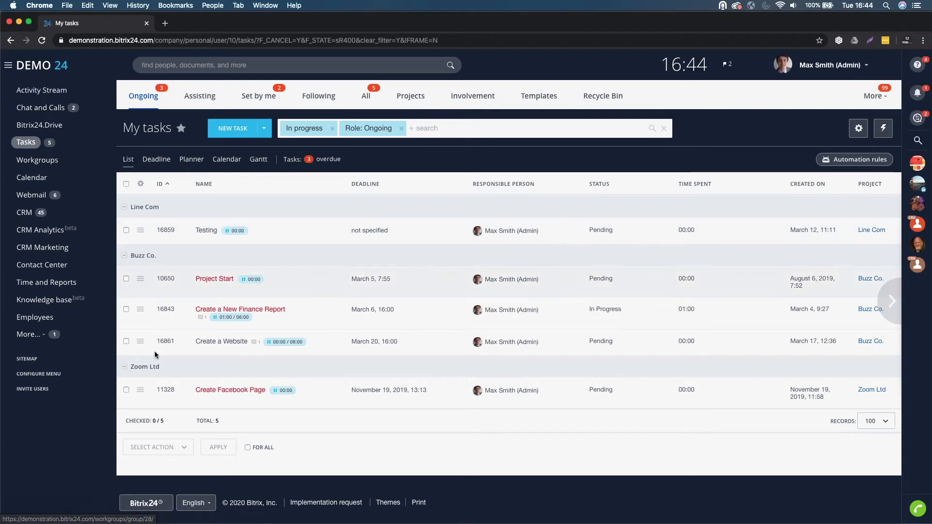
Review the ongoing tasks grouped by deadline and switch to the planner view
left_click(153, 161)
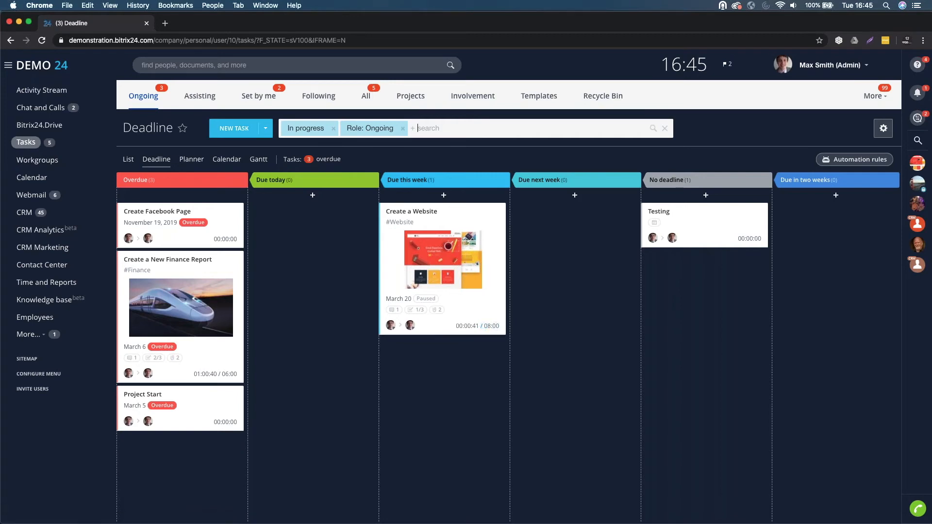
left_click(190, 160)
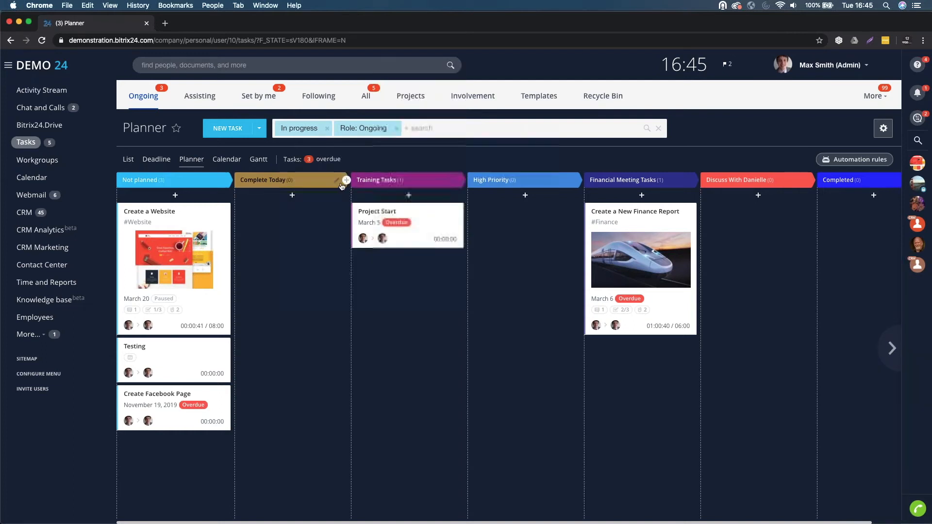
left_click(336, 184)
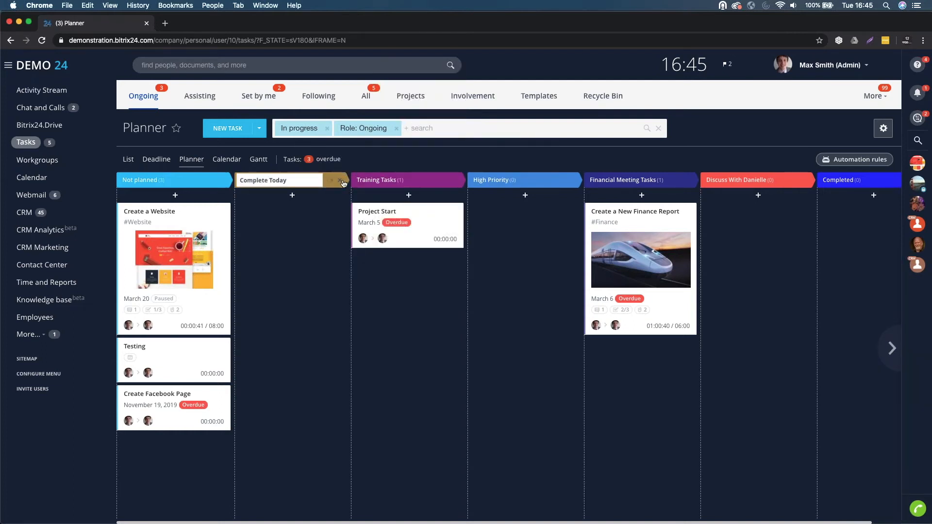
left_click(339, 180)
left_click(447, 315)
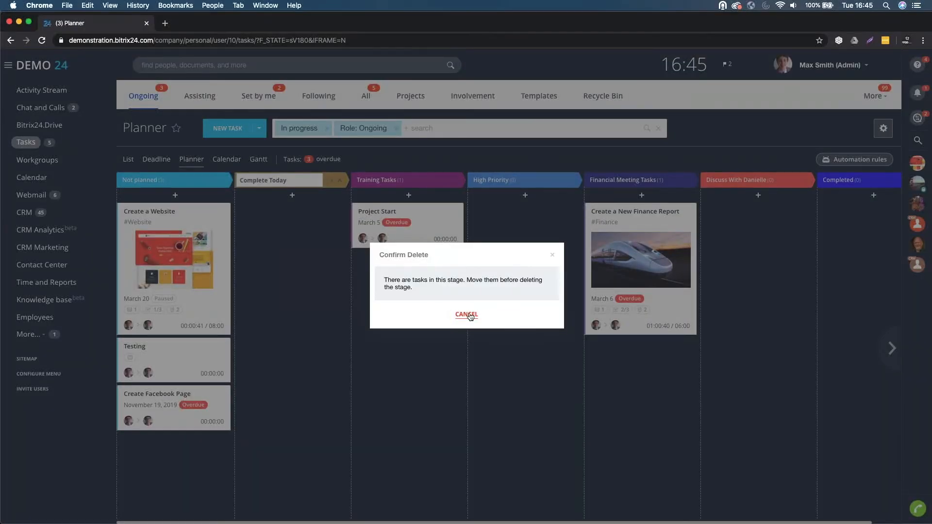
left_click(466, 315)
left_click(291, 195)
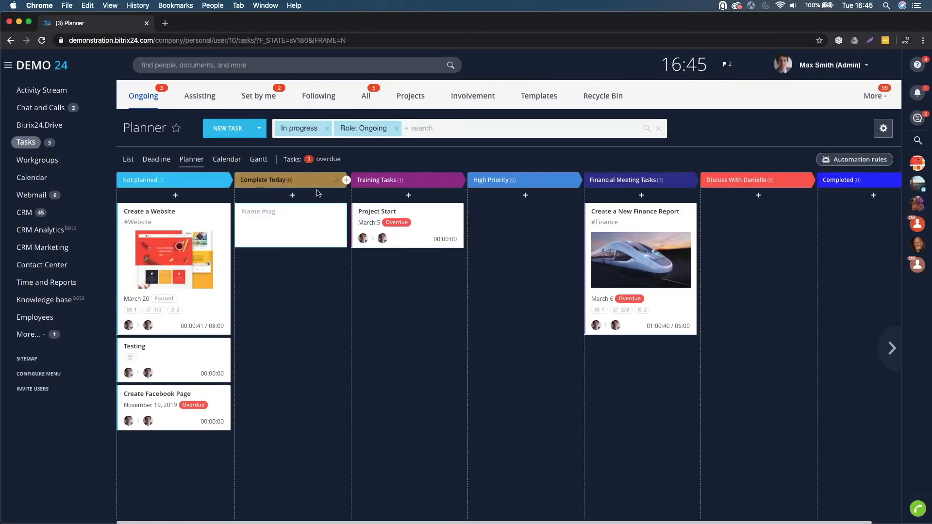
left_click(408, 158)
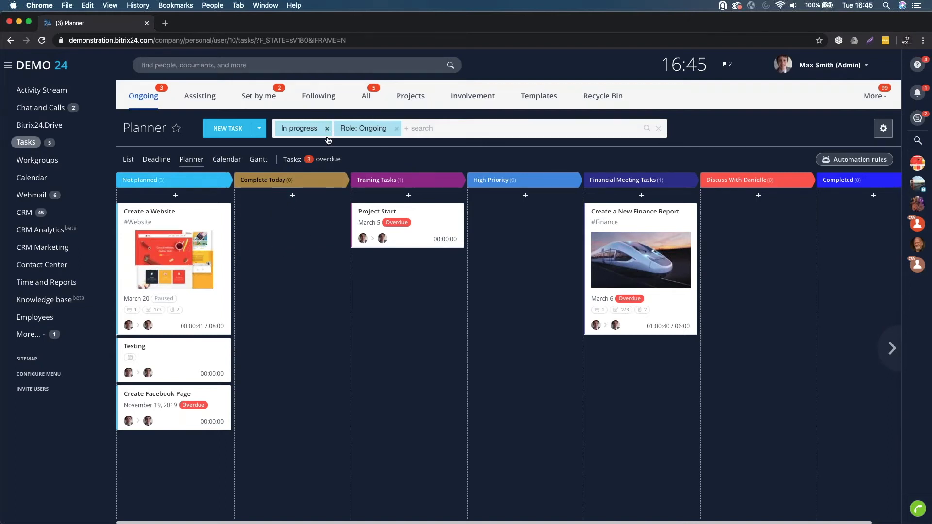
Add a planner stage named "Remote Working Meeting" after "Complete Today" and move the "Create a Website" task into it
left_click(347, 181)
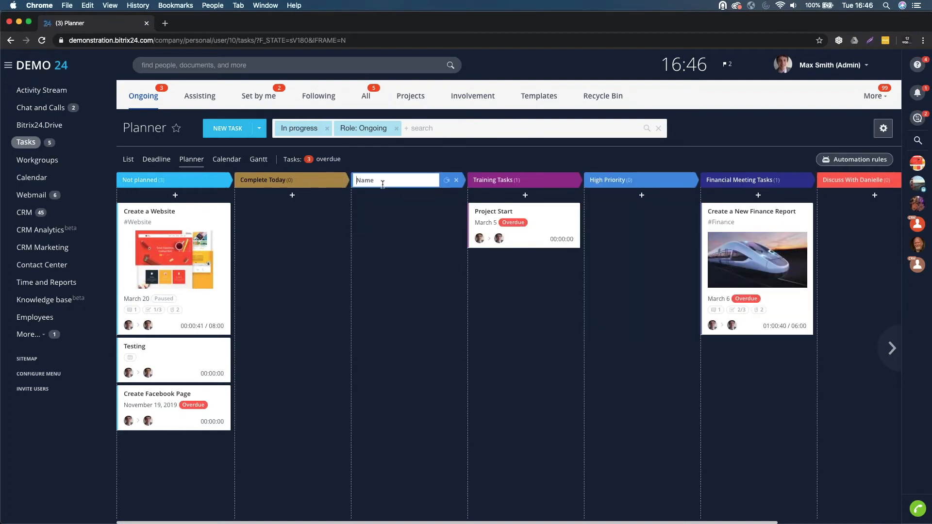
type("Remote Working Meeting")
key("Return")
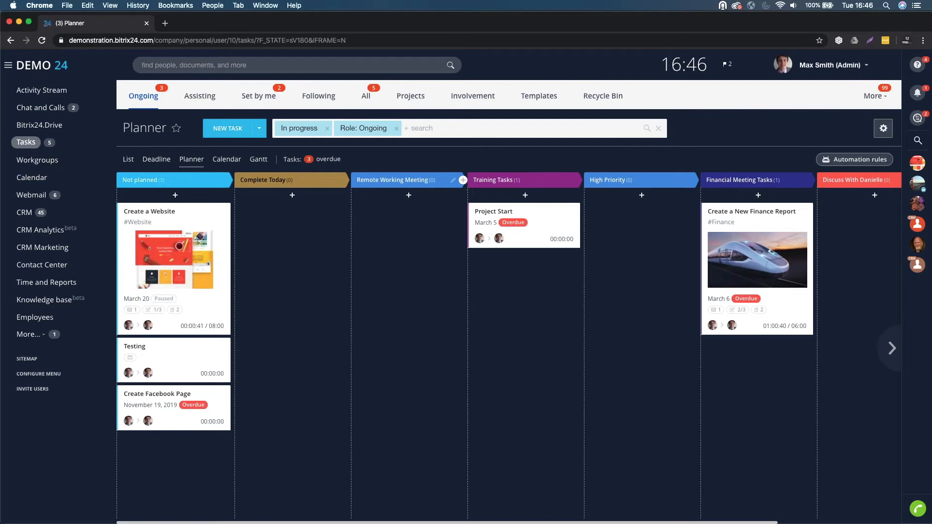
left_click_drag(172, 220, 398, 227)
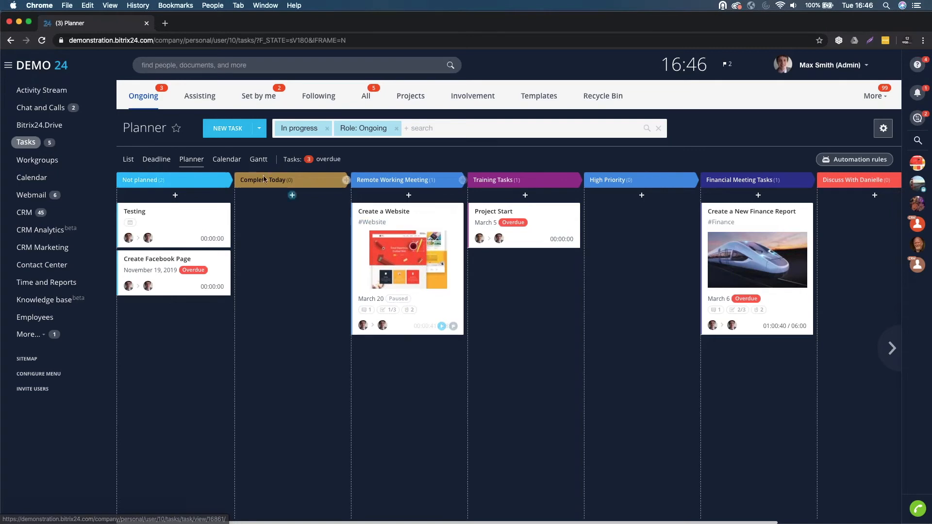
View the tasks on the monthly calendar, open "Create a Website" on March 20, and return to the calendar
left_click(224, 160)
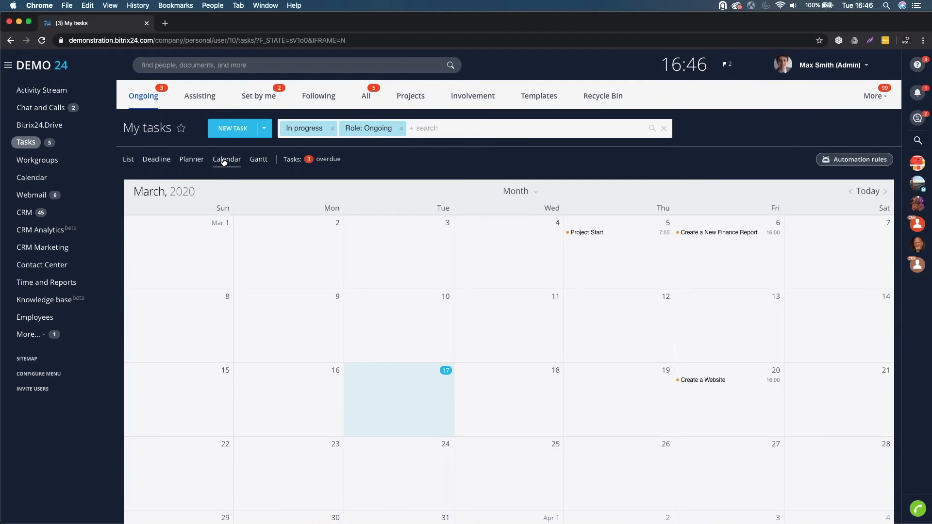
left_click(696, 383)
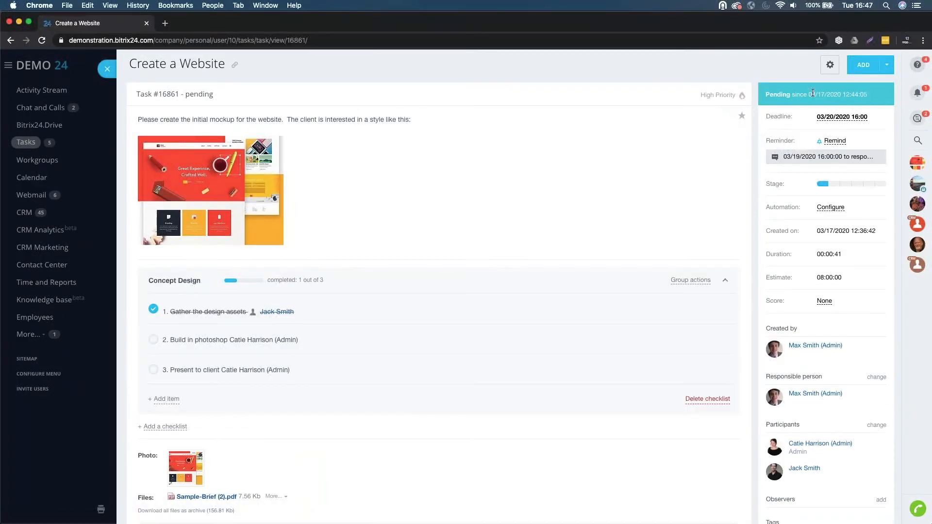
left_click(108, 71)
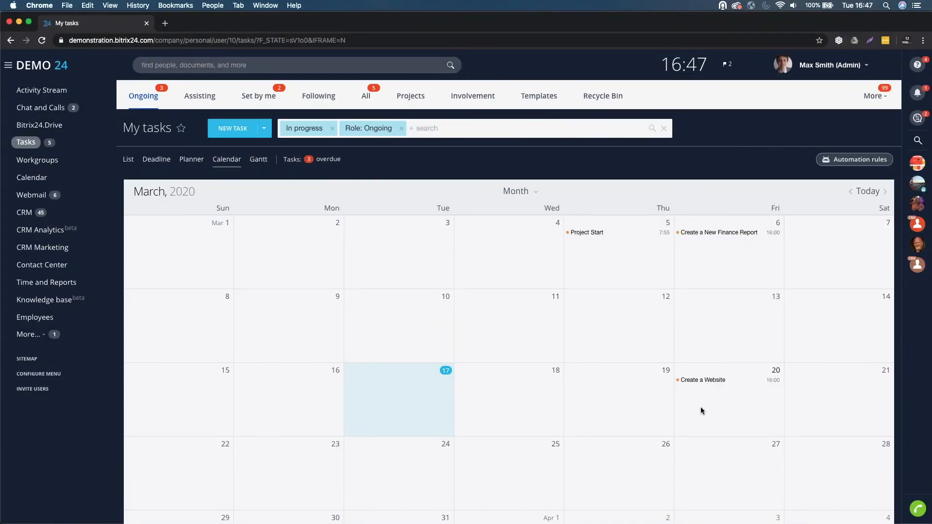
Examine the task timelines on the Gantt chart, open "Create a Website" from it, and return to the chart
left_click(250, 161)
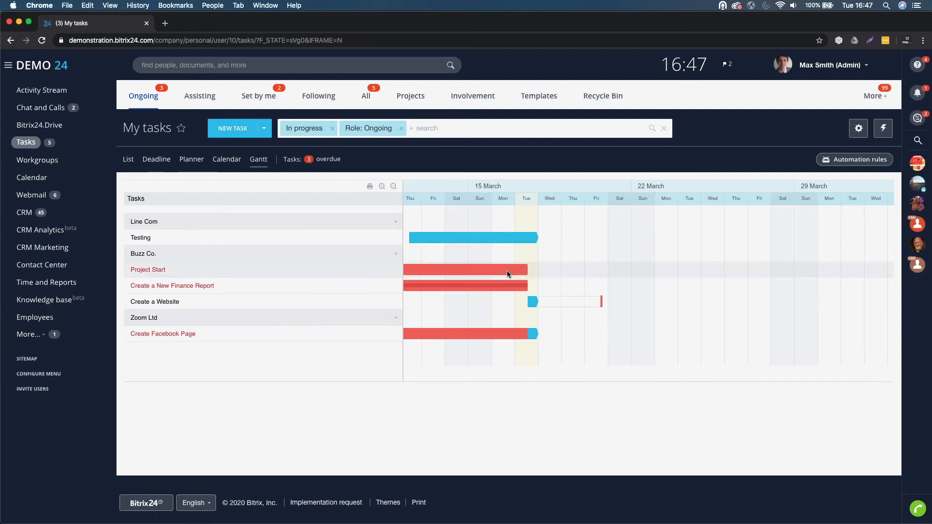
mouse_move(506, 270)
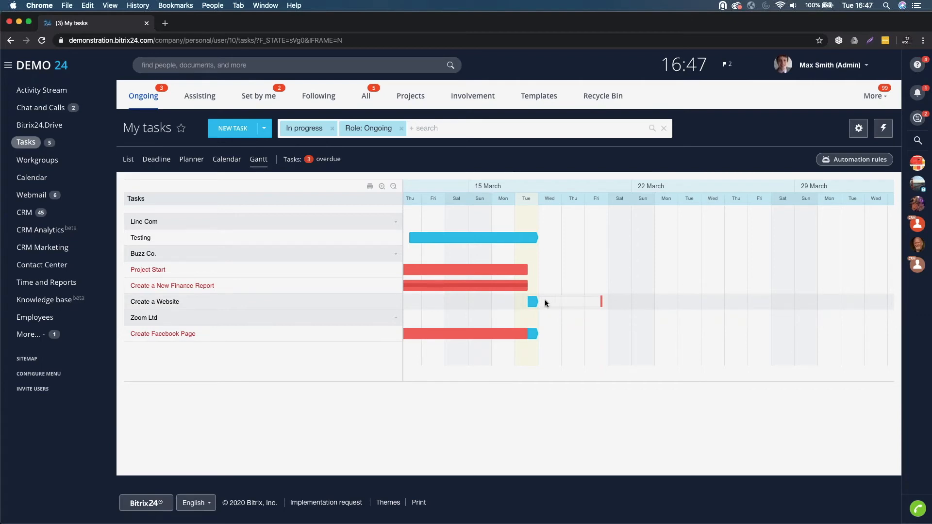
left_click(165, 303)
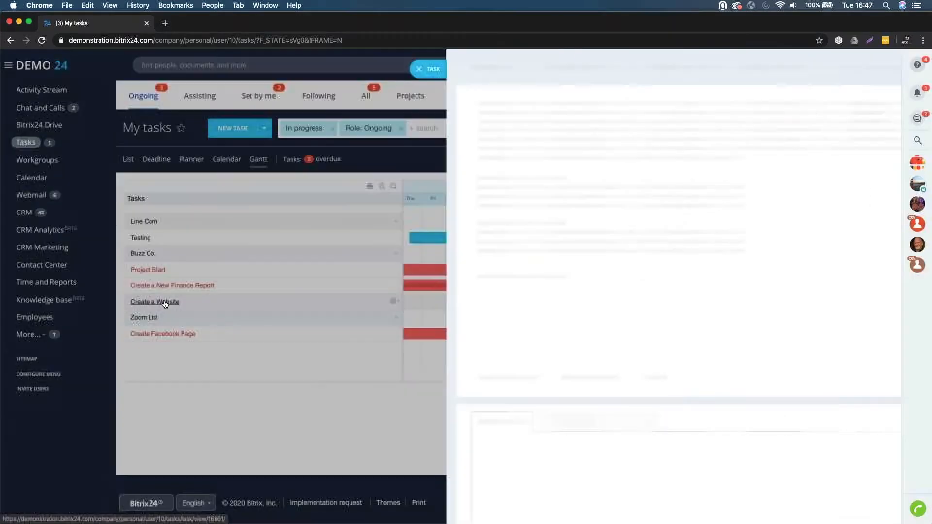
left_click(90, 69)
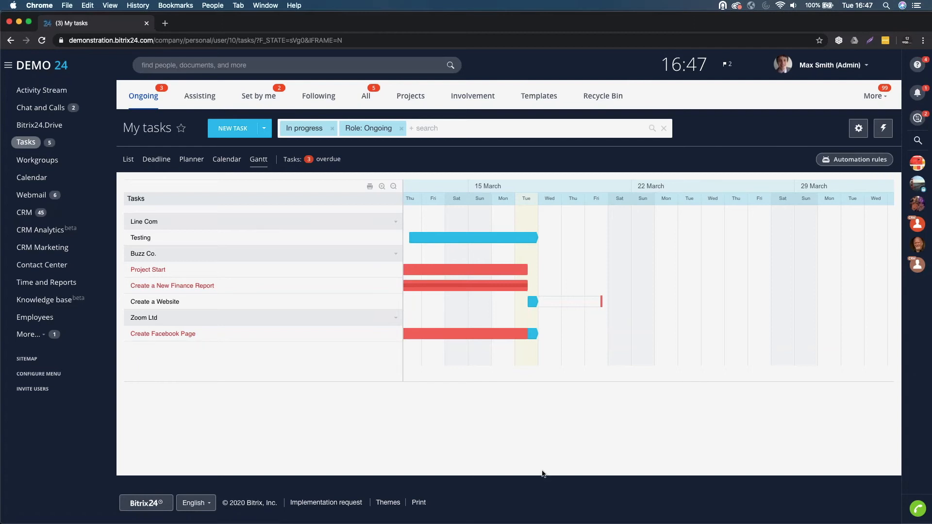
Revisit the planner stages and the tasks grouped by deadline
left_click(189, 165)
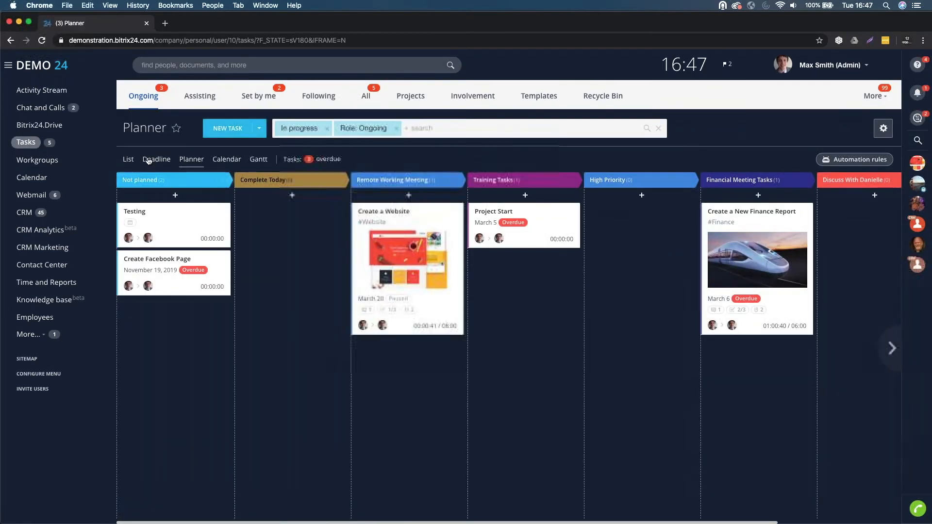
left_click(148, 159)
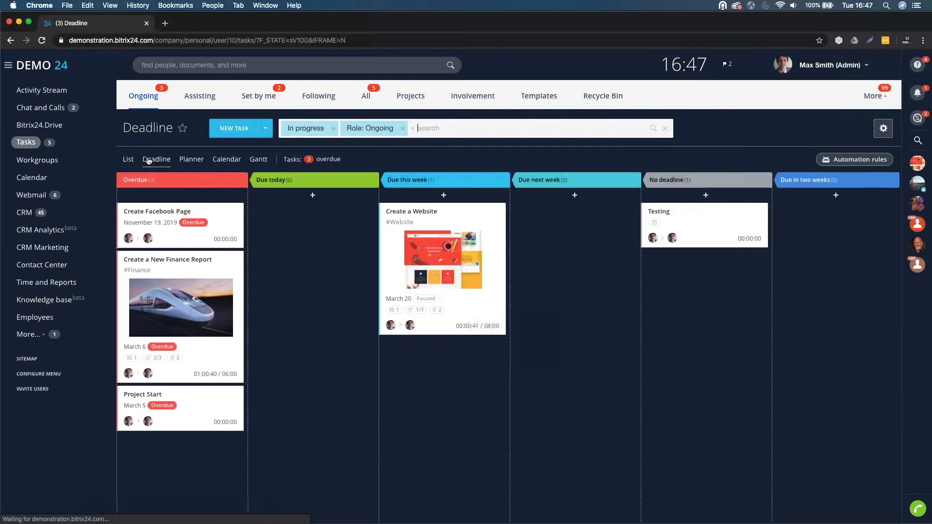
Return to the task list, and view the available workgroup and project types in Workgroups without creating one
left_click(128, 163)
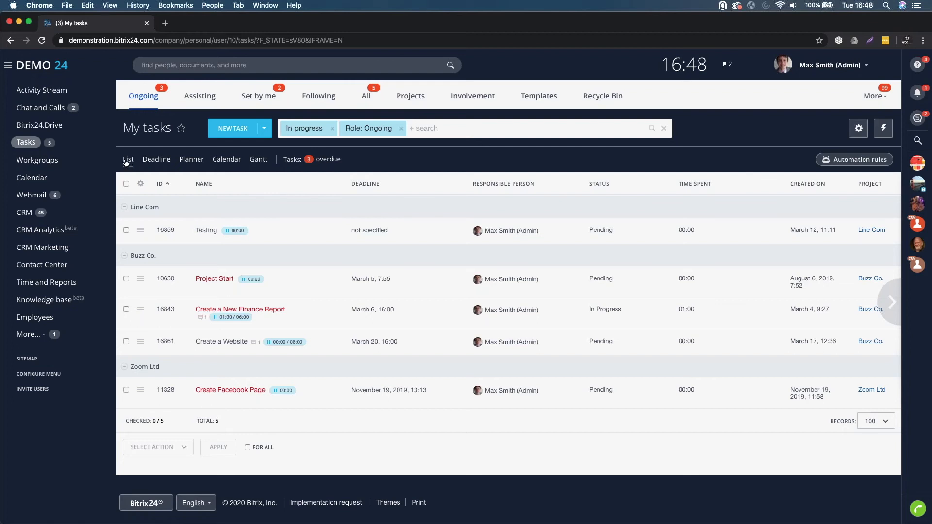
left_click(48, 166)
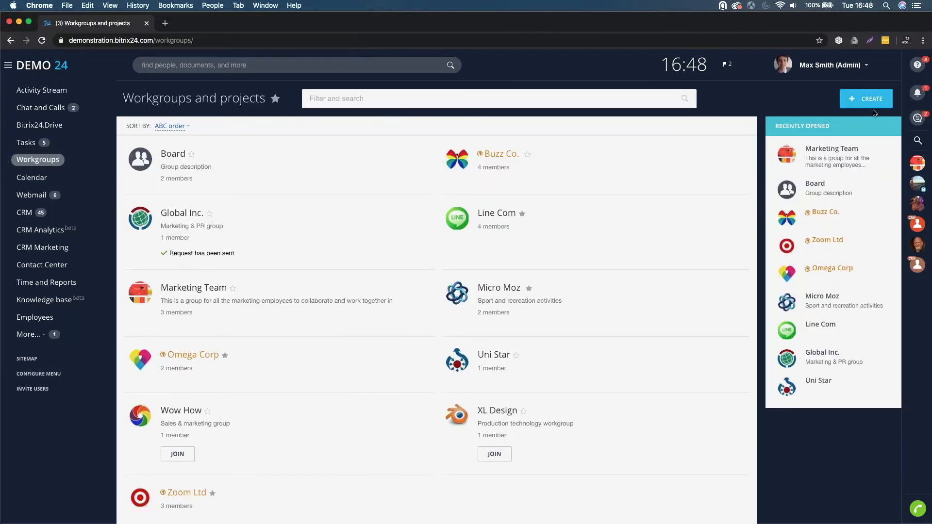
left_click(865, 95)
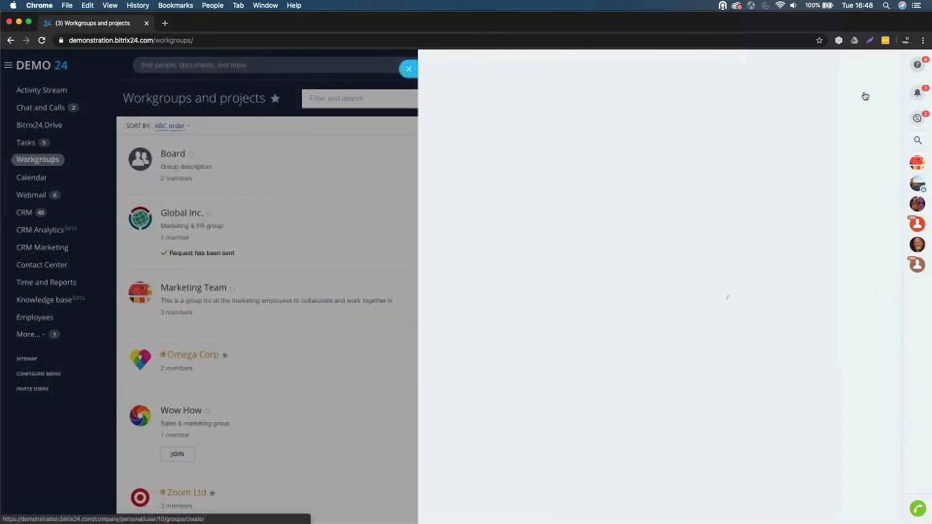
scroll(686, 98, "down", 3)
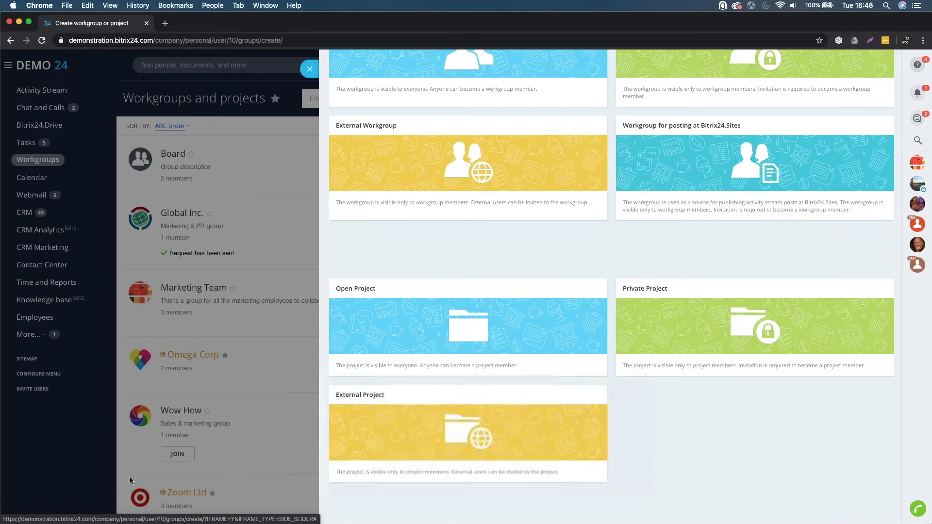
left_click(258, 423)
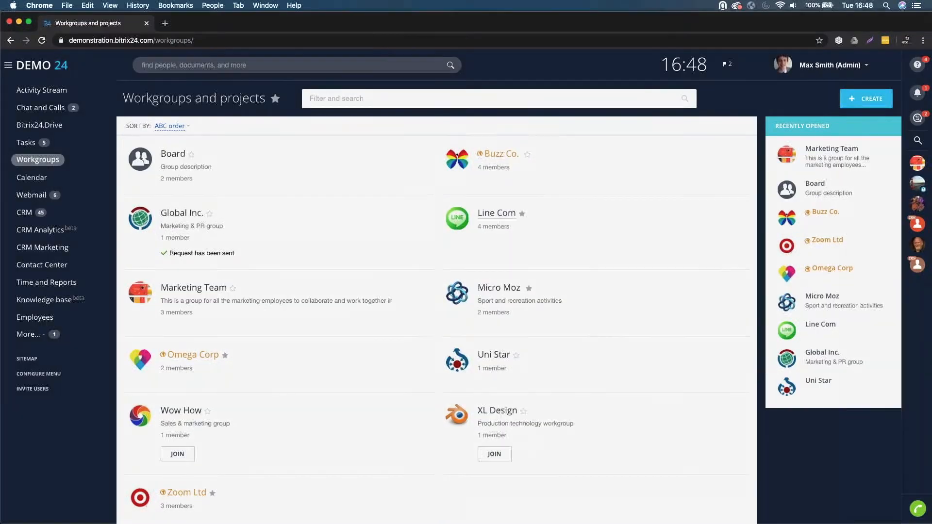
Open the Buzz Co. project from the workgroups and show its task list
left_click(499, 155)
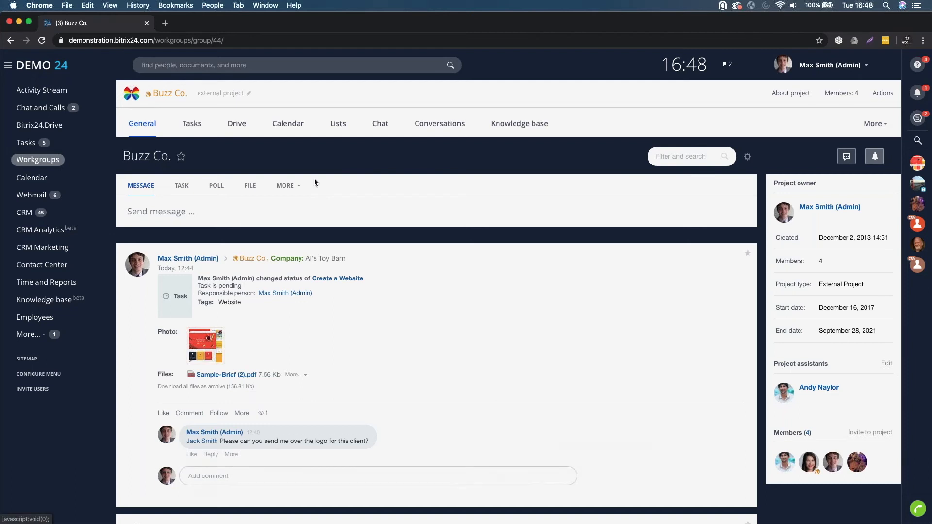
left_click(186, 127)
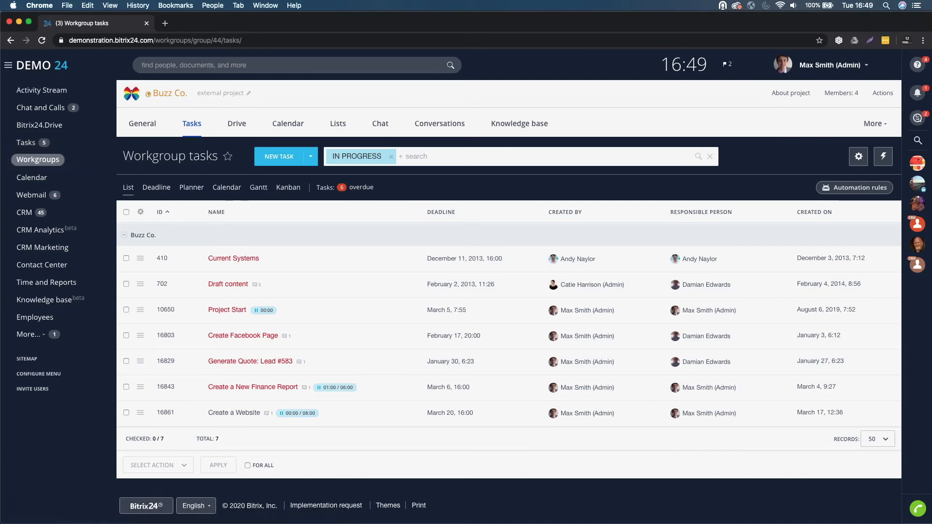
scroll(233, 309, "down", 1)
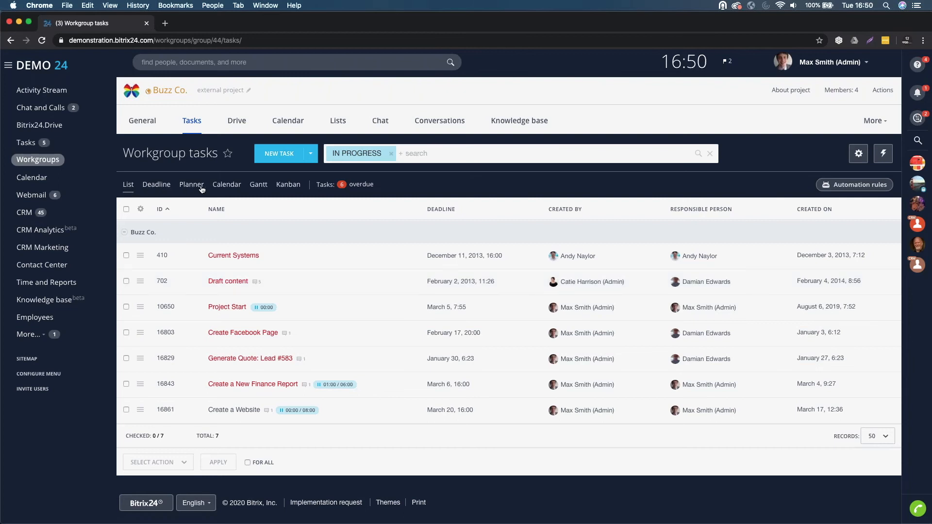
Show the Buzz Co. tasks on the Kanban board and move "Create a Website" through "Send Invites" into the "Manufacturing" stage
left_click(289, 184)
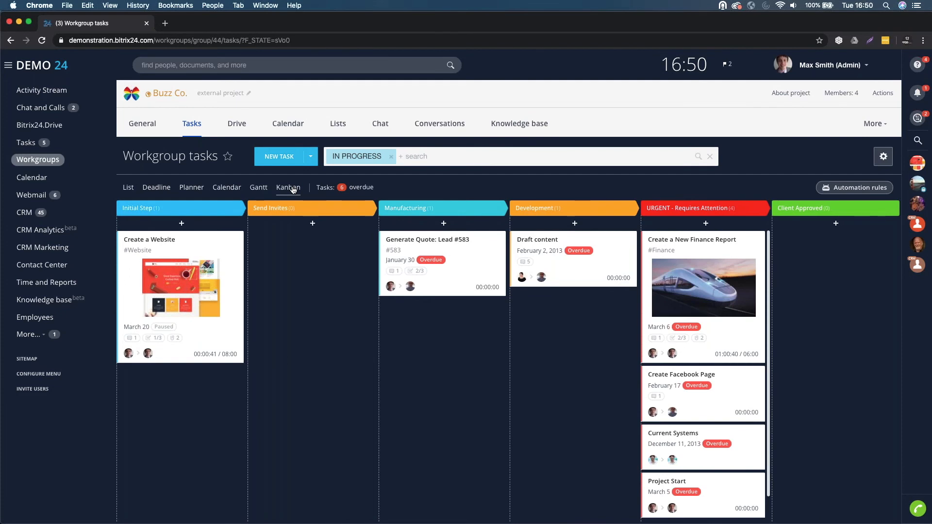
mouse_move(374, 209)
scroll(644, 267, "down", 2)
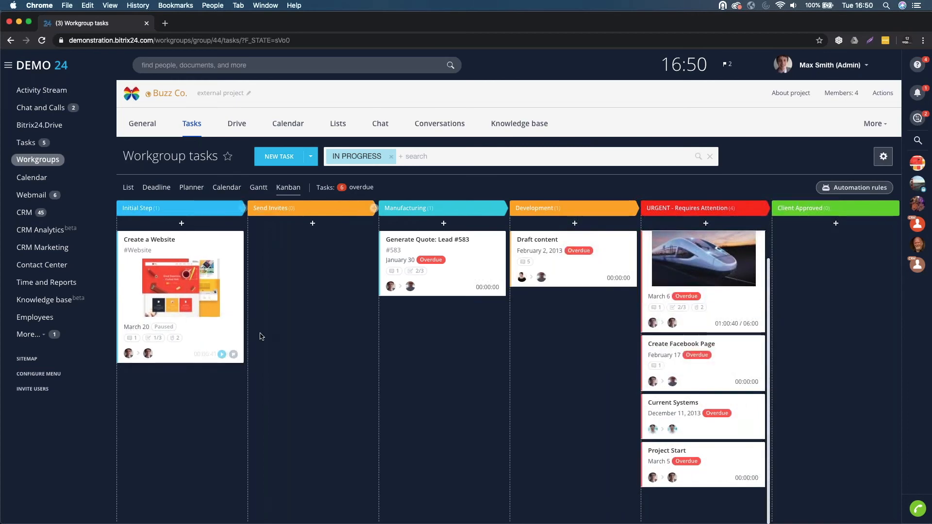
scroll(703, 311, "up", 2)
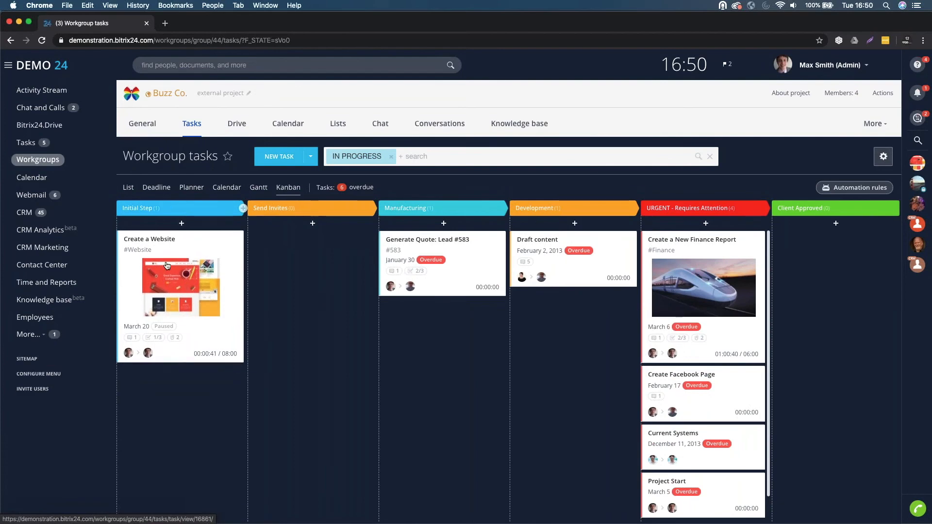
left_click_drag(169, 275, 267, 307)
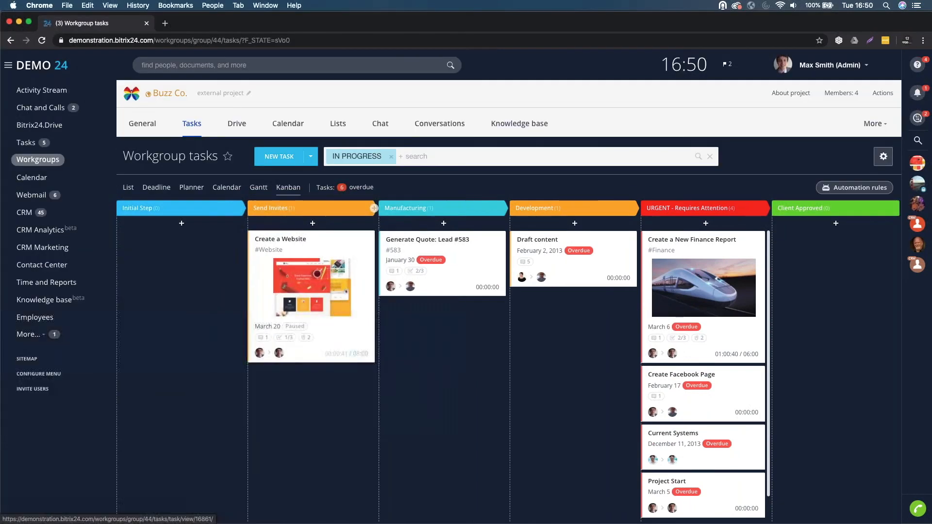
left_click_drag(337, 270, 469, 270)
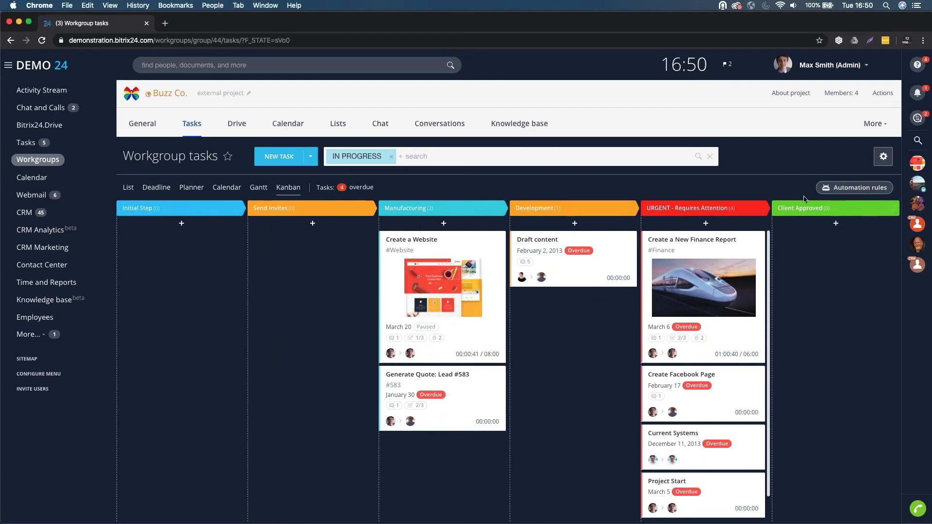
Review the automation rules and triggers set for each stage of the Buzz Co. project tasks, and return to the Kanban board
left_click(854, 187)
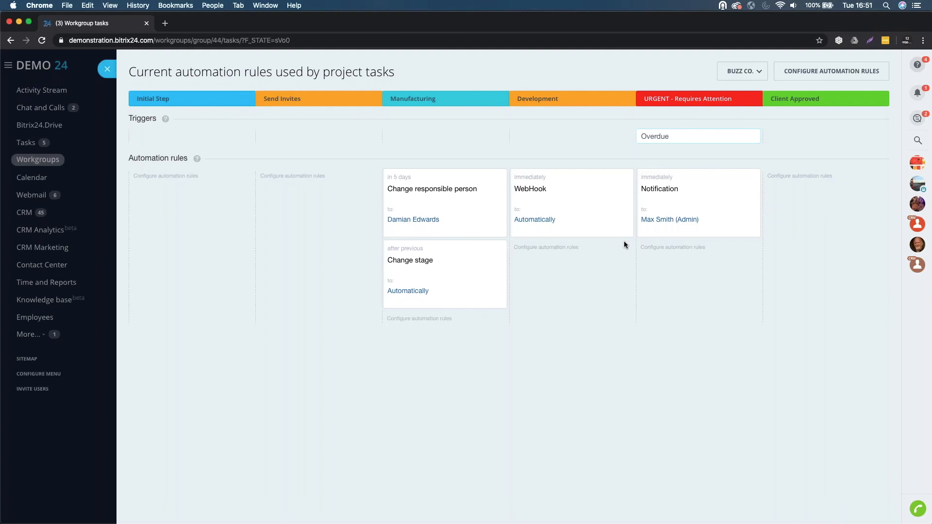
left_click(107, 69)
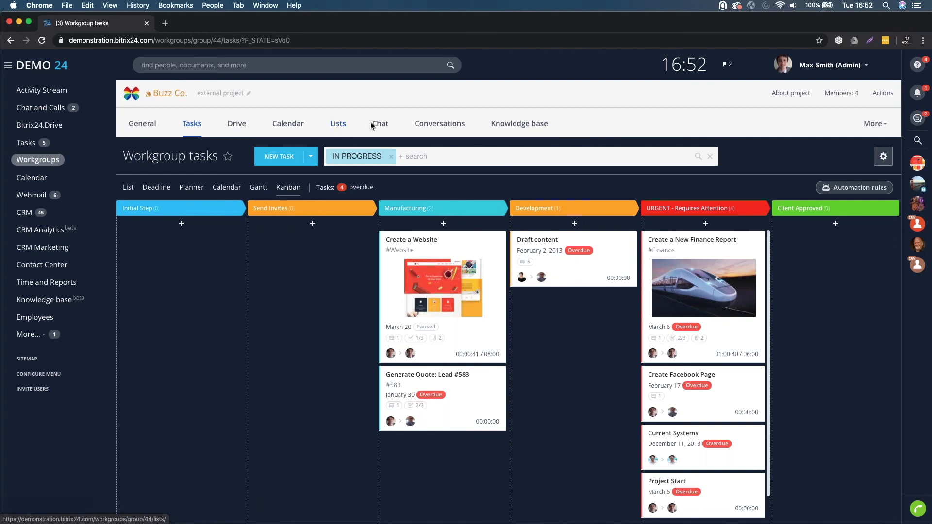
View the Buzz Co. project chat and the knowledge base template choices, closing each without changes
left_click(384, 126)
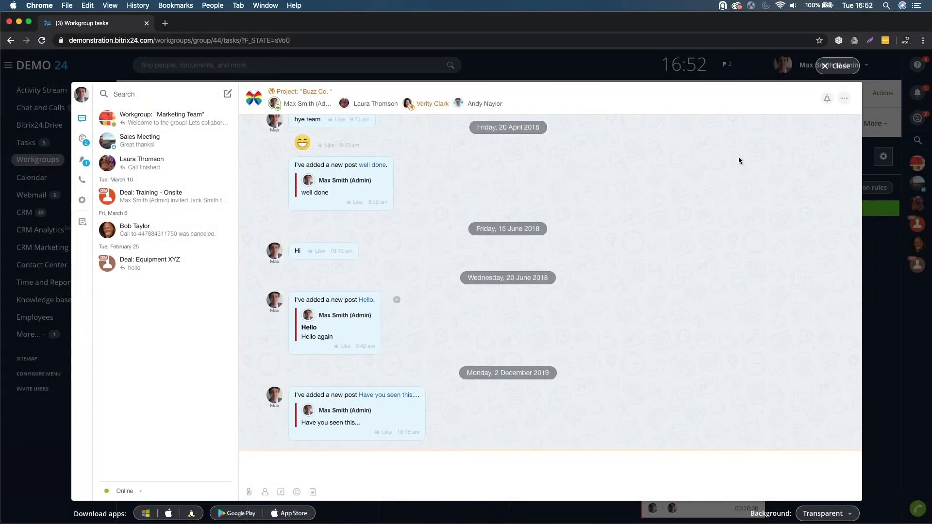
left_click(832, 67)
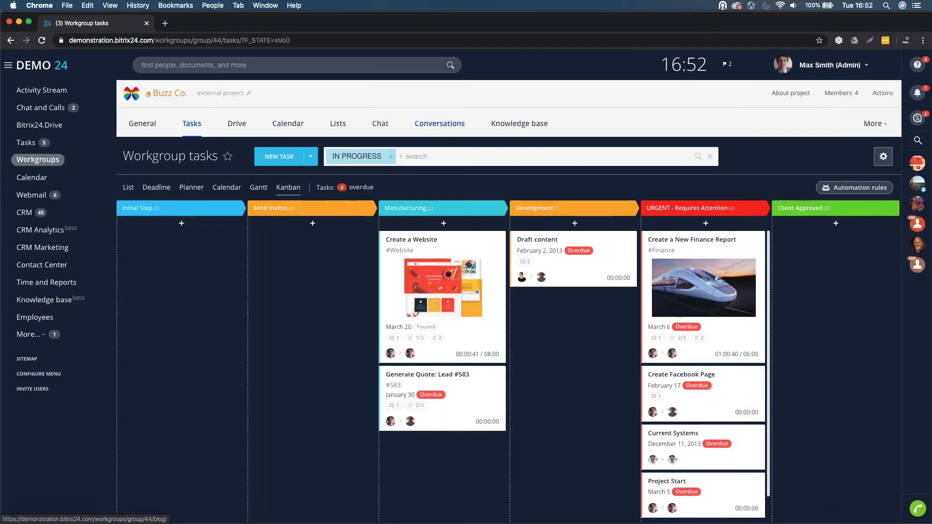
left_click(518, 128)
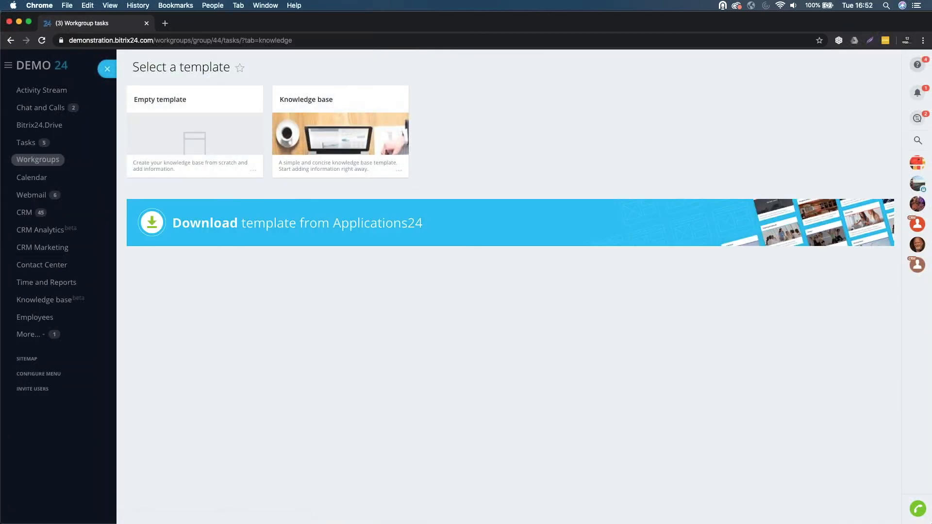
left_click(107, 68)
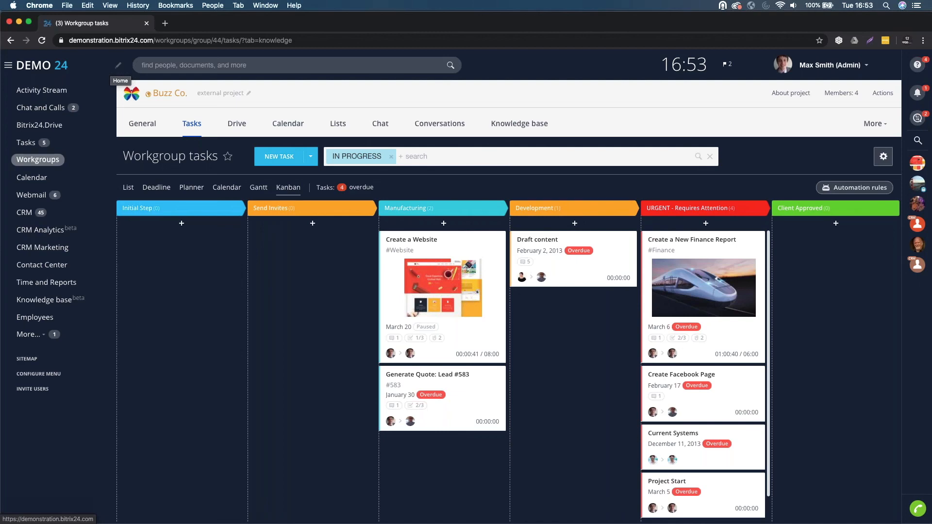
Open "Create a Website" from the Kanban board, review its details down to the comments, and return to the board
left_click(410, 239)
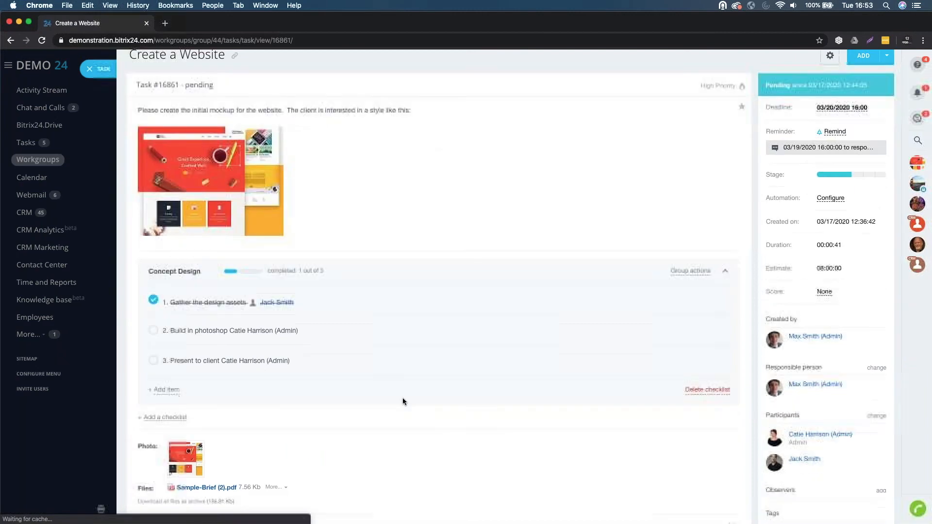
scroll(402, 397, "down", 5)
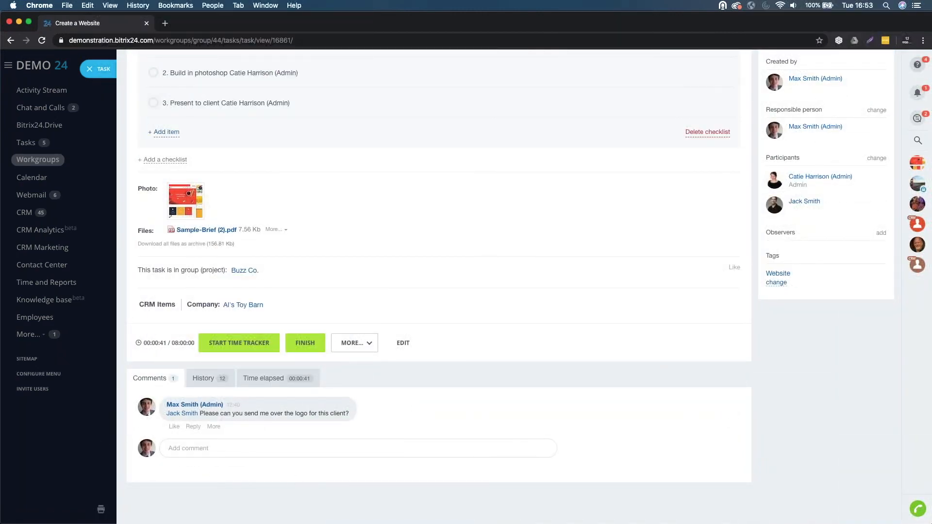
left_click(95, 72)
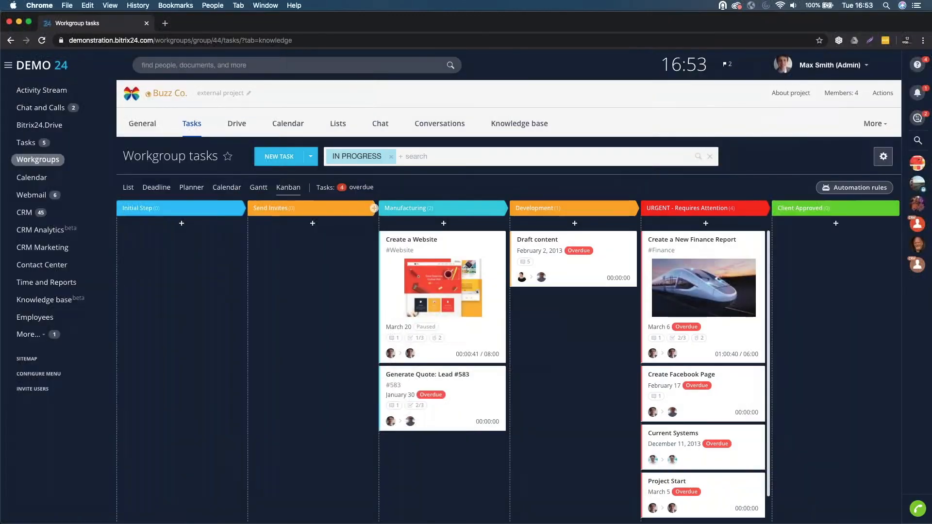